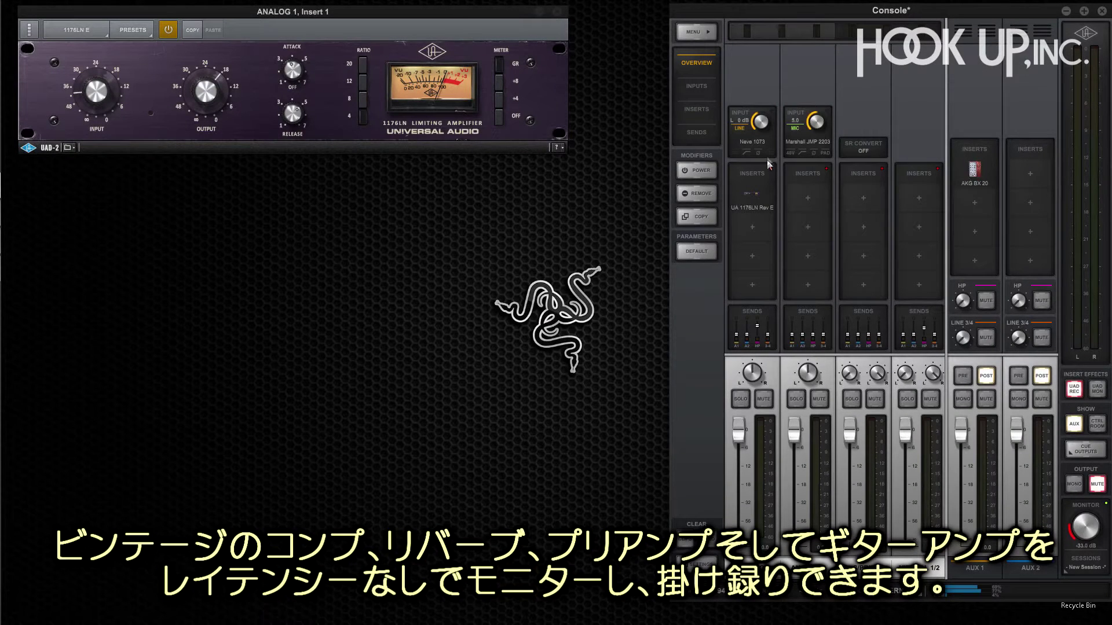
Open the AKG BX 20 reverb on AUX 1, the Neve 1073 preamp and the Marshall JMP 2203 amp.
left_click(974, 170)
left_click(745, 140)
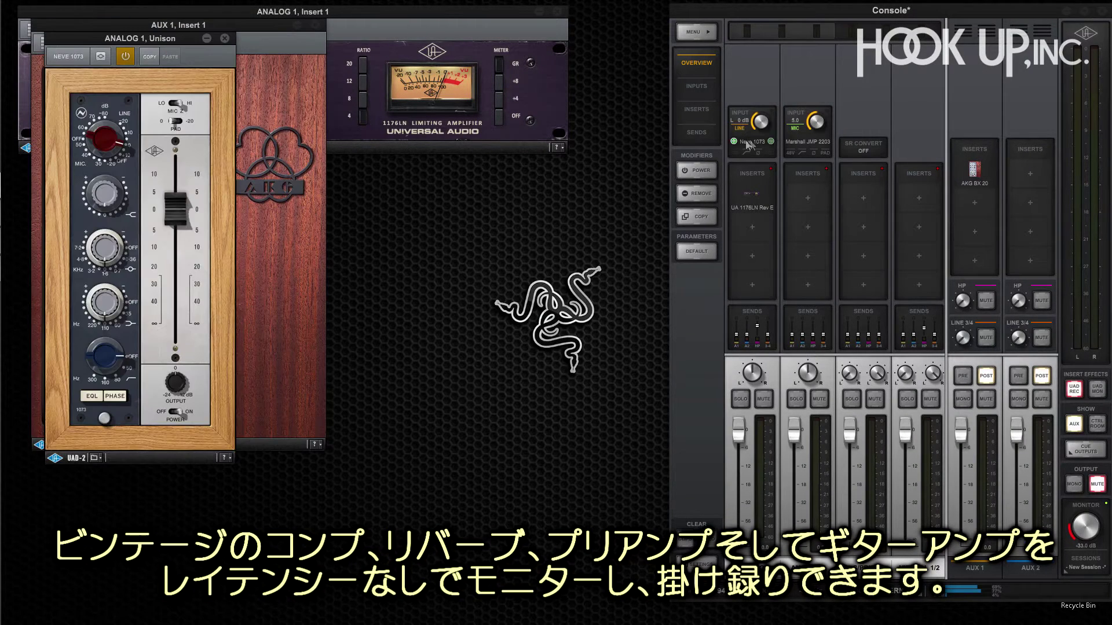
left_click(804, 140)
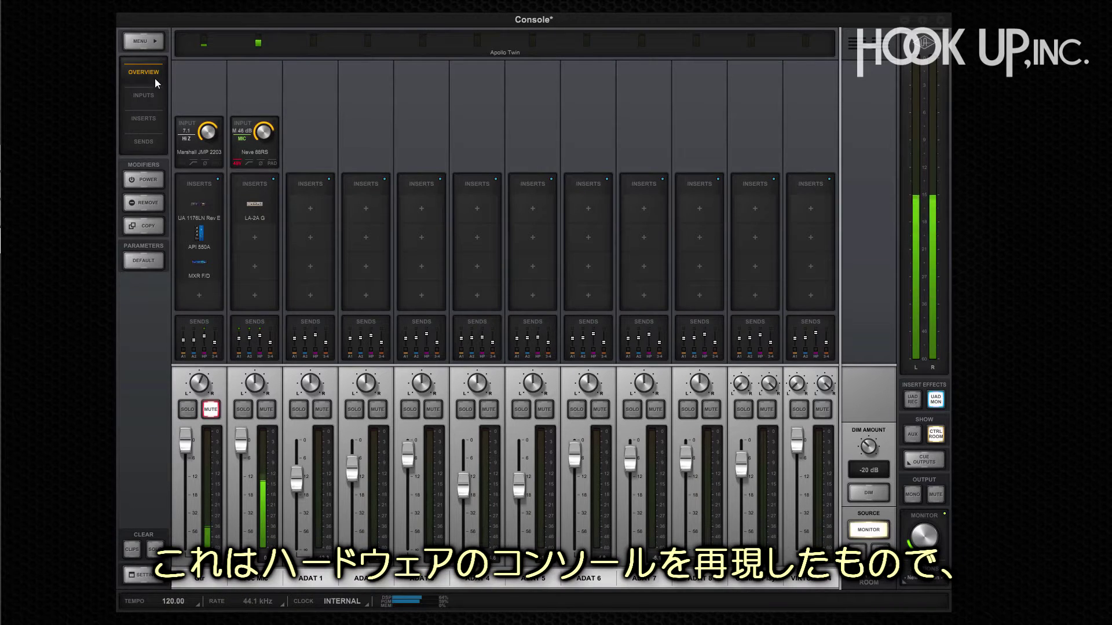
Show the console's input and insert views and open the LA-2A compressor on the Voc Mic channel.
left_click(147, 94)
left_click(147, 115)
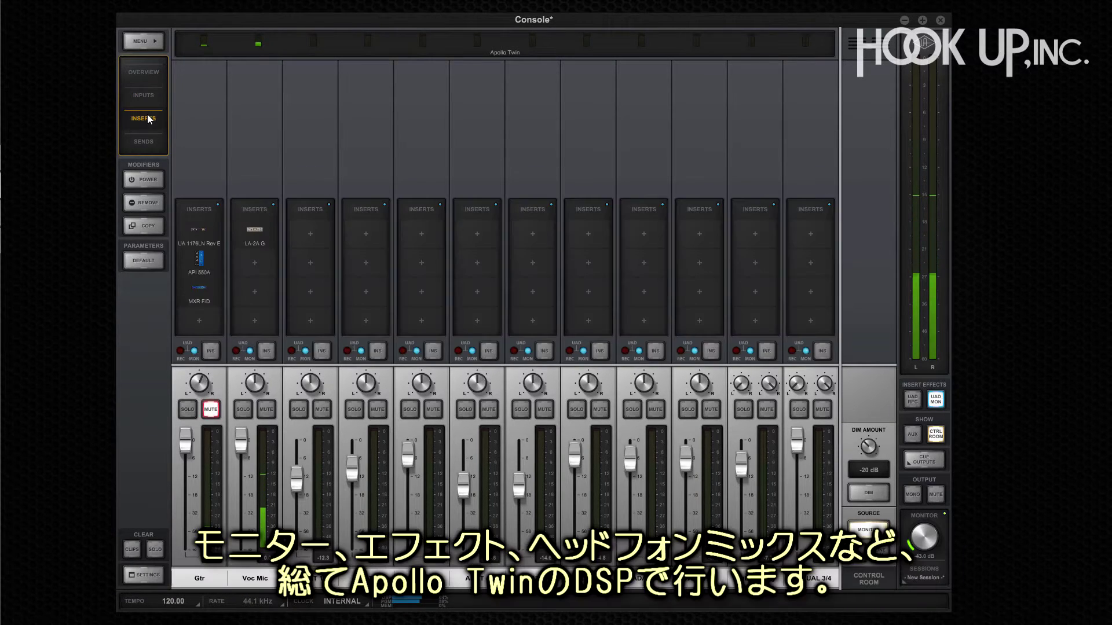
left_click(255, 231)
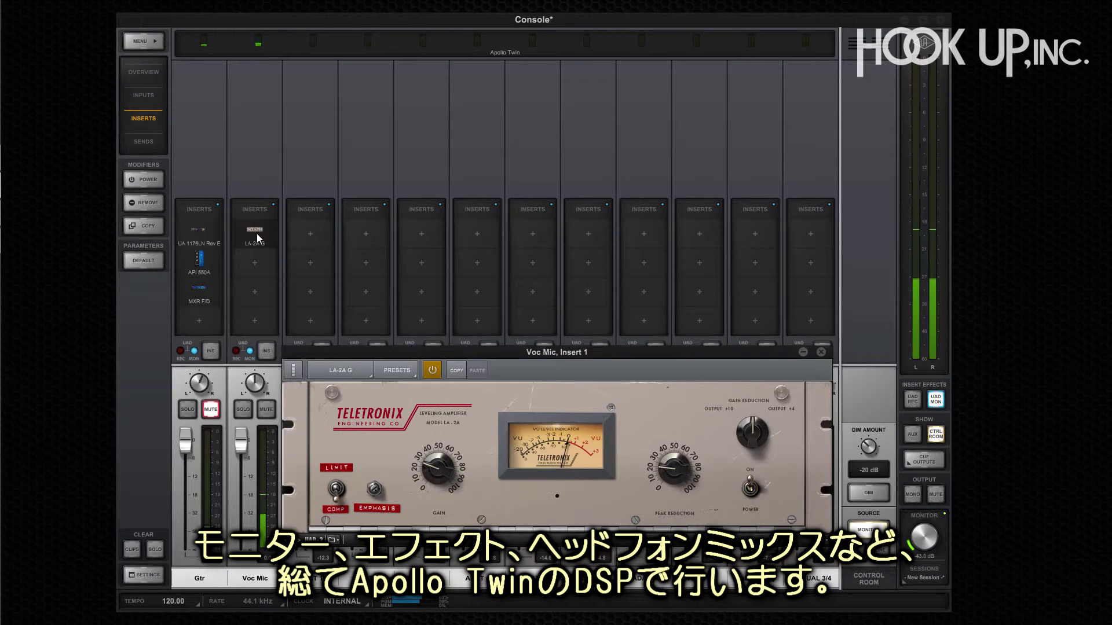
Lower the Voc Mic channel's headphone send to about -14.1 dB and return to the mixer overview.
left_click(143, 143)
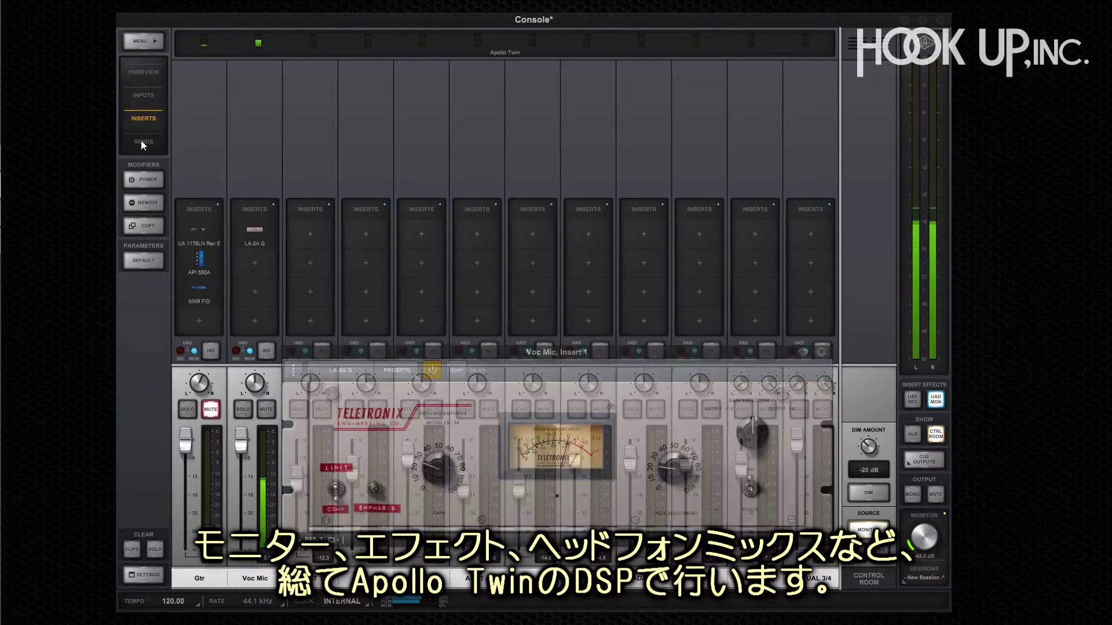
left_click_drag(241, 181, 241, 219)
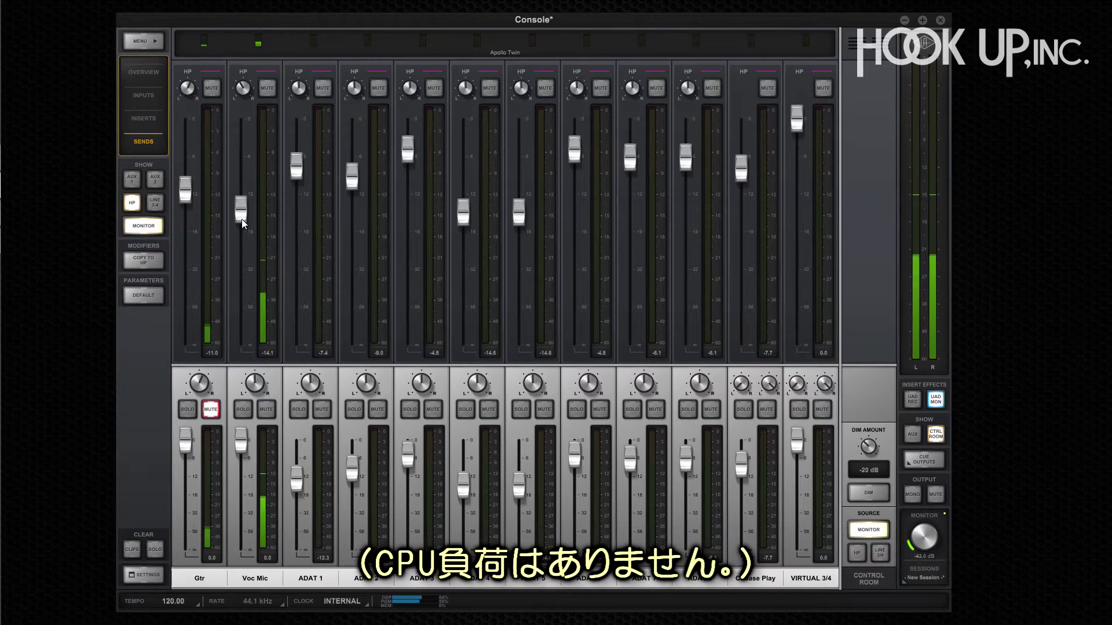
left_click(140, 72)
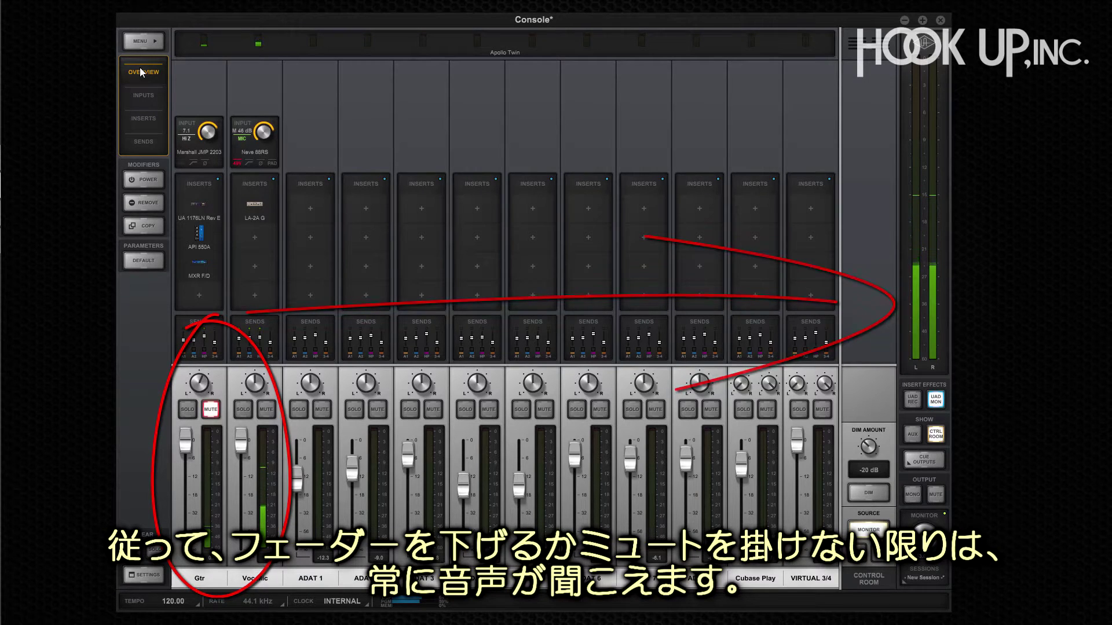
Lower the Voc Mic fader to about -16.2 dB and mute the channel, restoring the fader to 0 dB and unmuting it.
left_click_drag(240, 443, 241, 493)
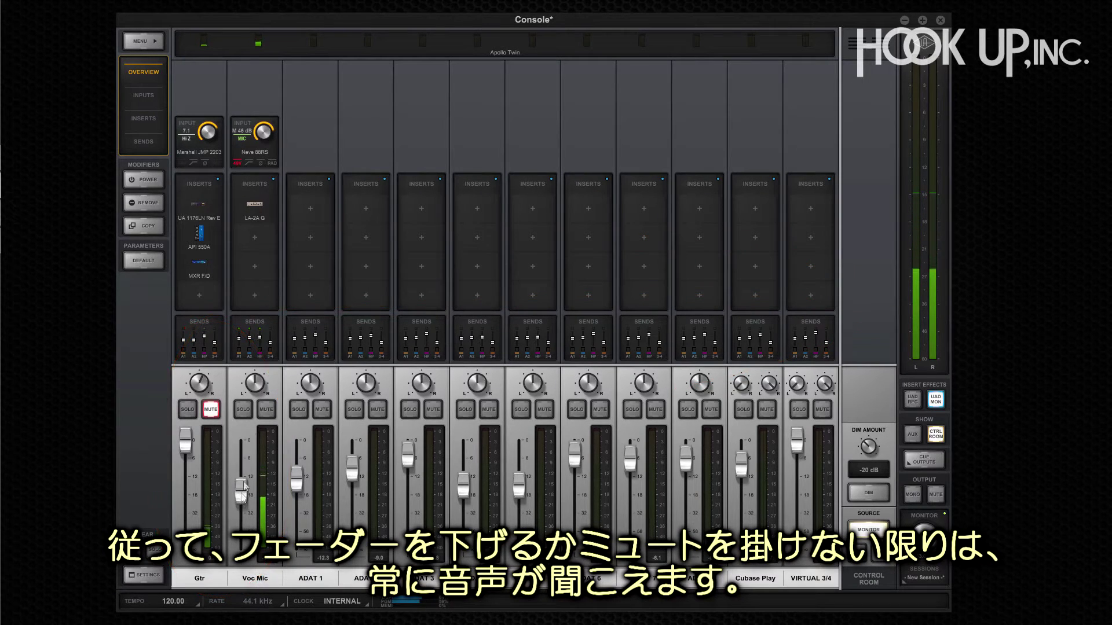
left_click(266, 409)
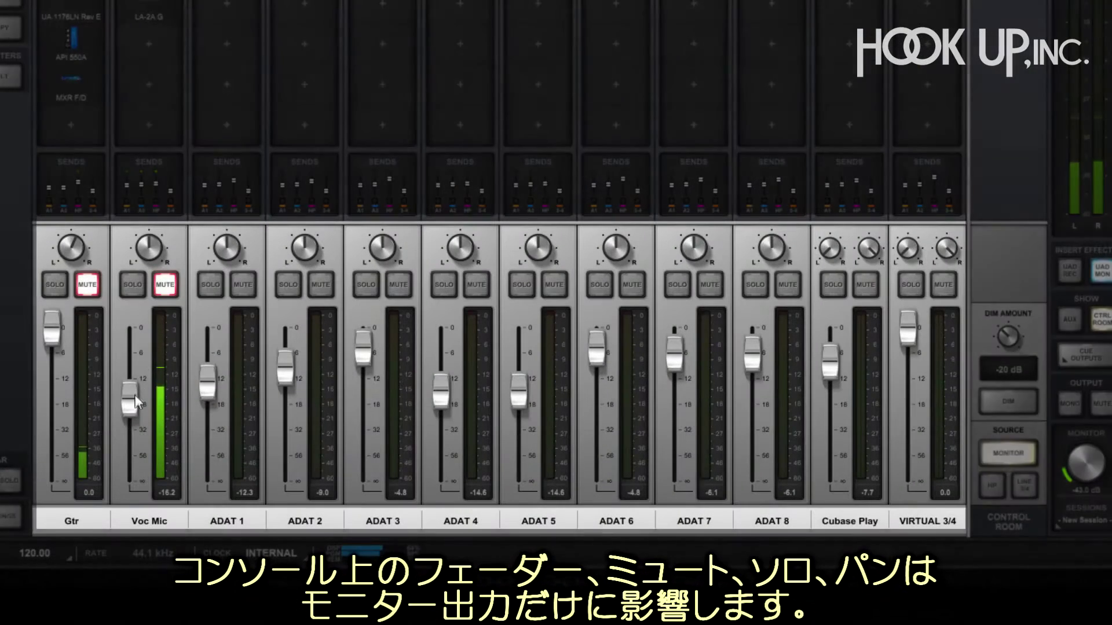
left_click_drag(135, 400, 131, 327)
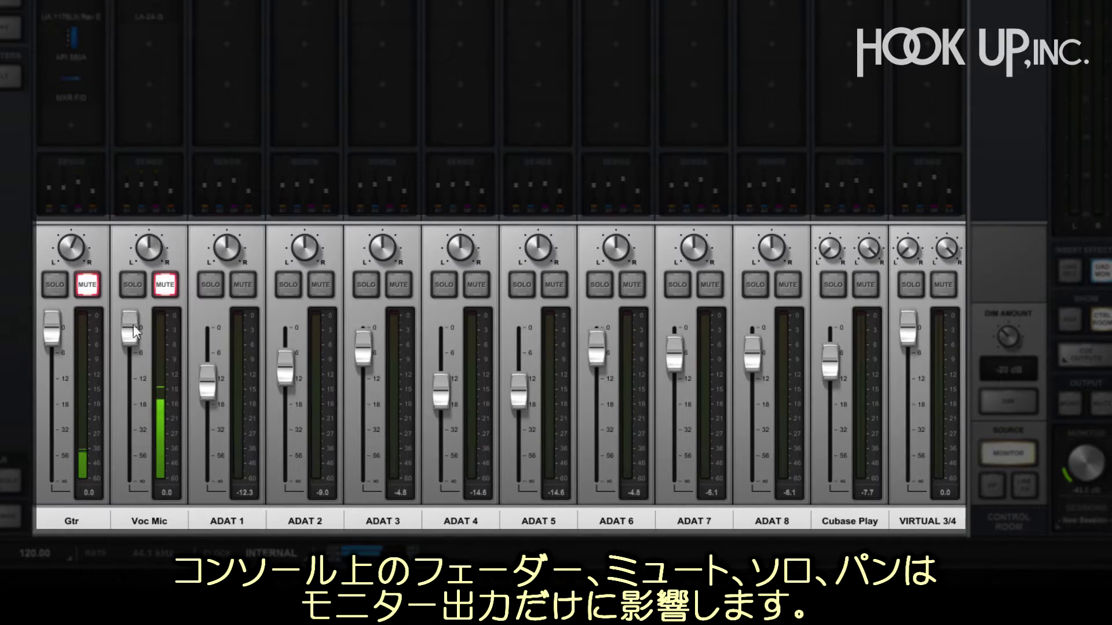
left_click(166, 286)
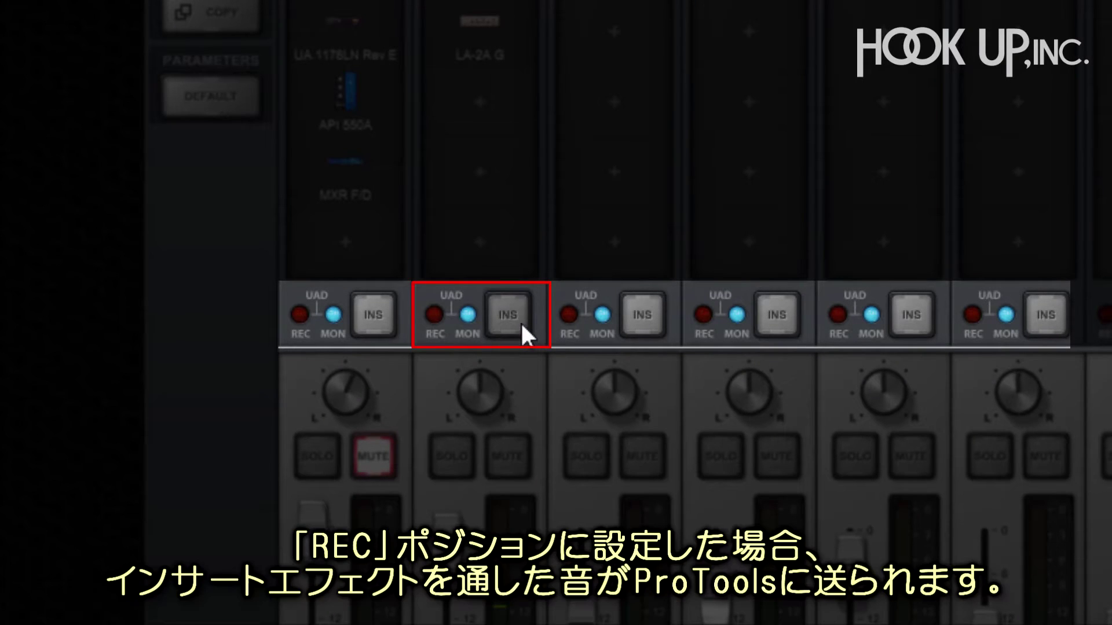
Toggle the Voc Mic insert routing, set ADAT 5's insert effects to UAD REC, and switch the insert routing for all channels together.
left_click(520, 321)
left_click(520, 321)
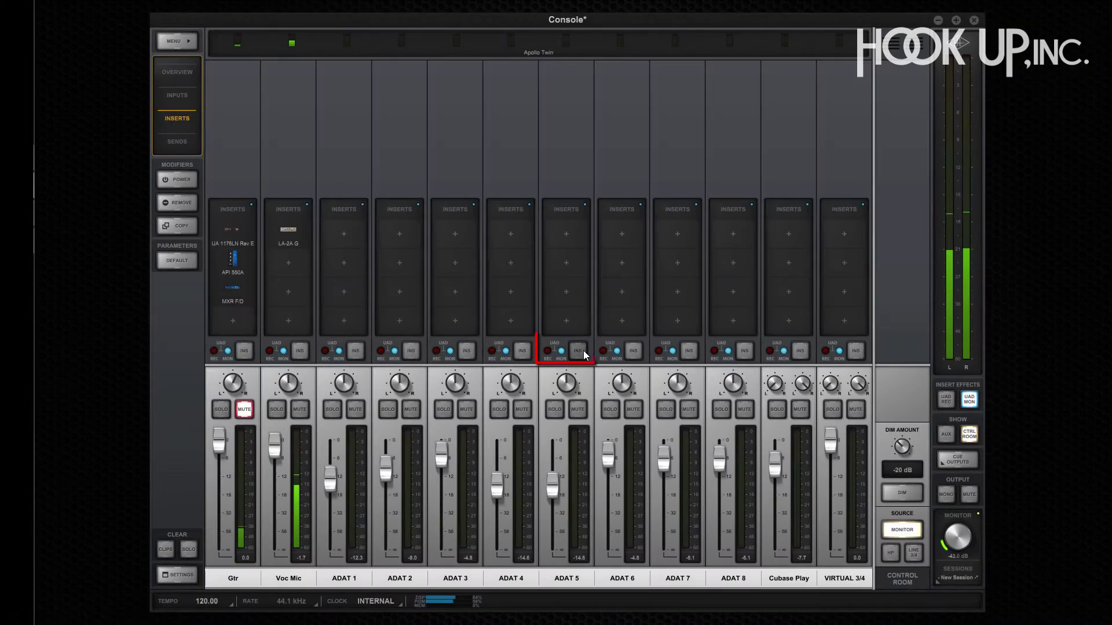
left_click(583, 350)
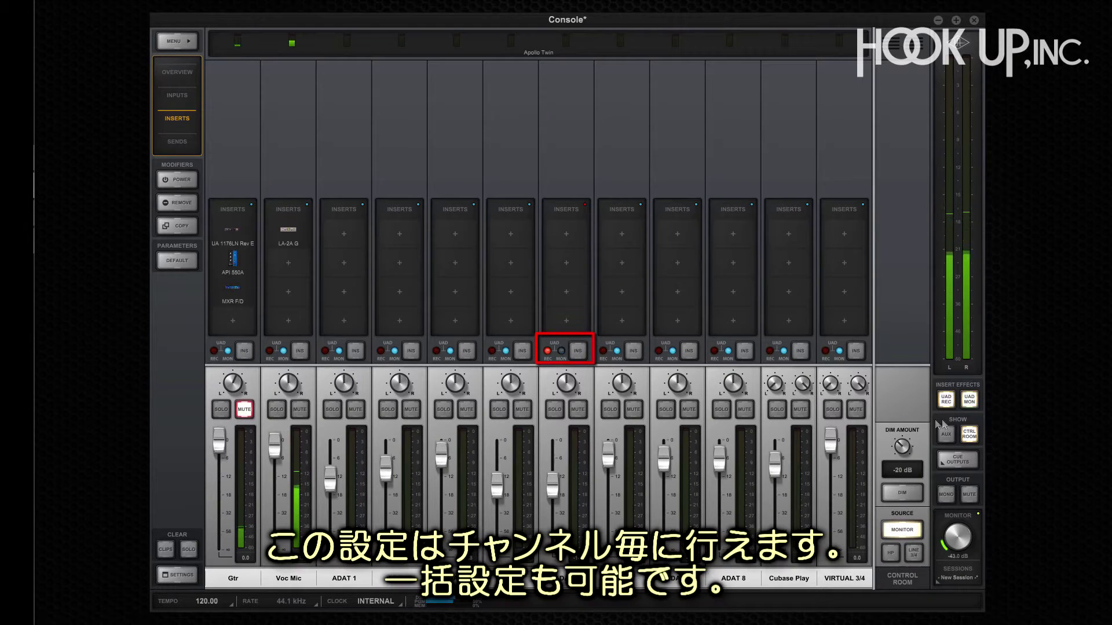
left_click(954, 401)
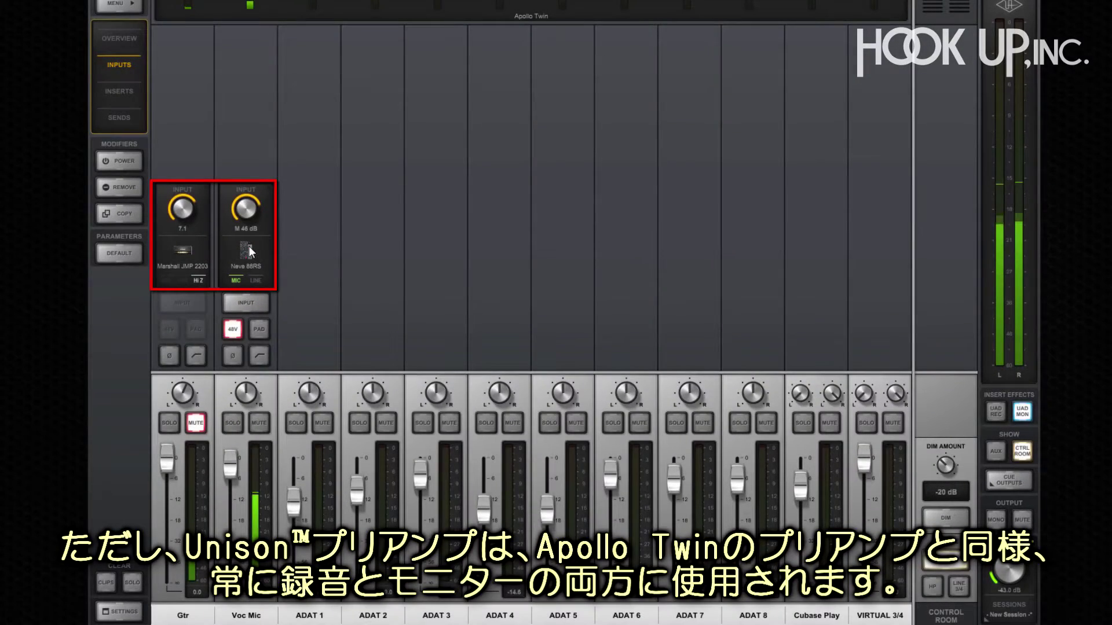
Open the Neve 88RS Unison preamp on the Voc Mic channel.
left_click(249, 246)
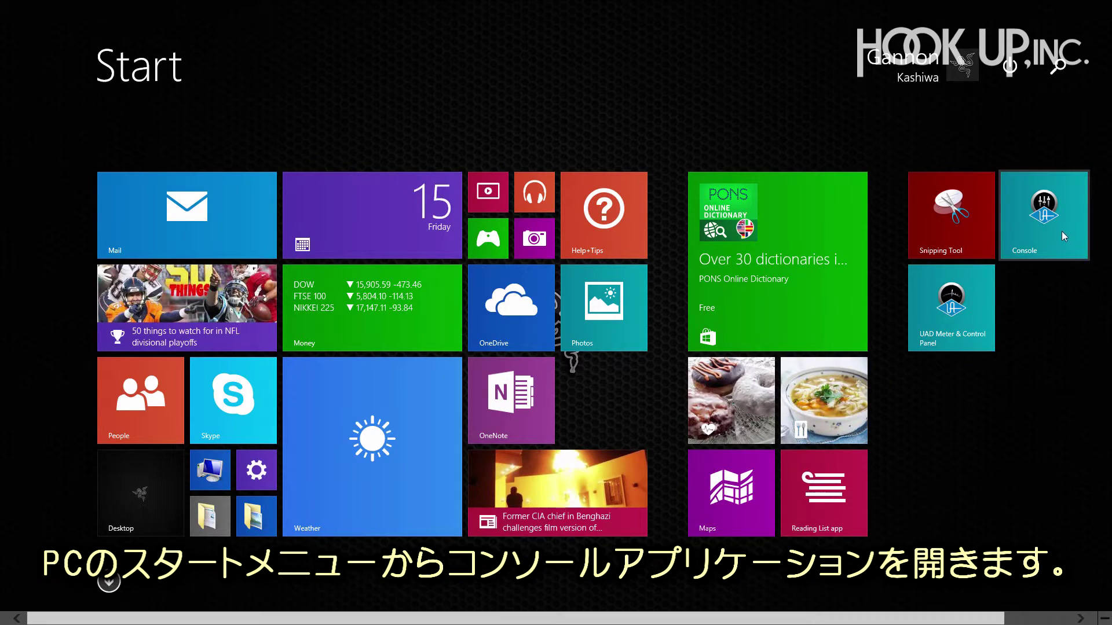
Launch the Console application from the Start screen and open its settings.
left_click(1065, 237)
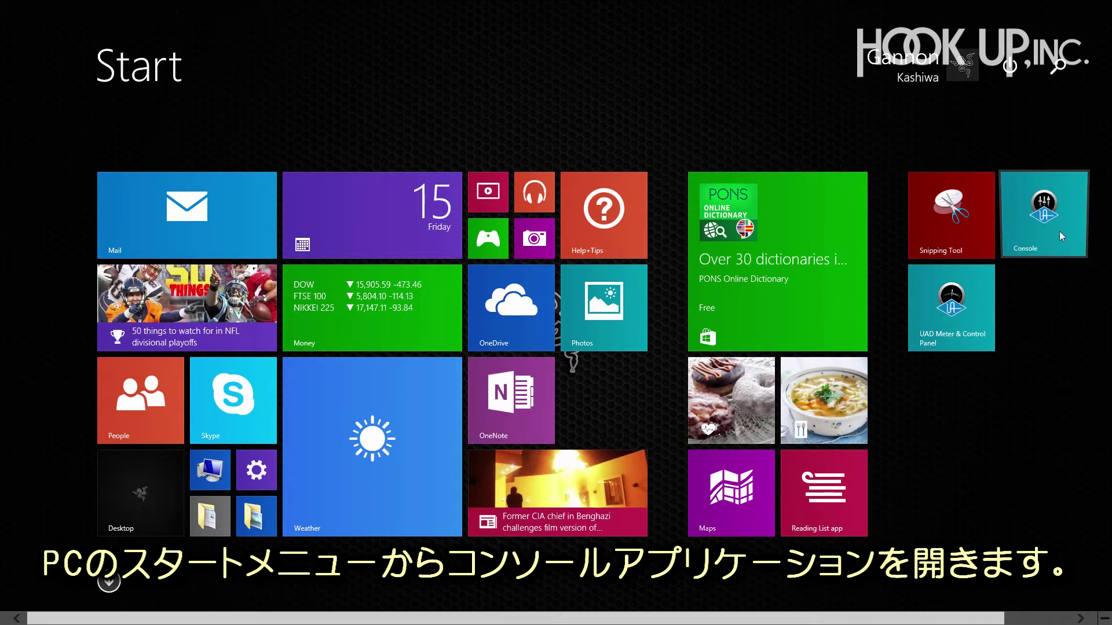
left_click(200, 570)
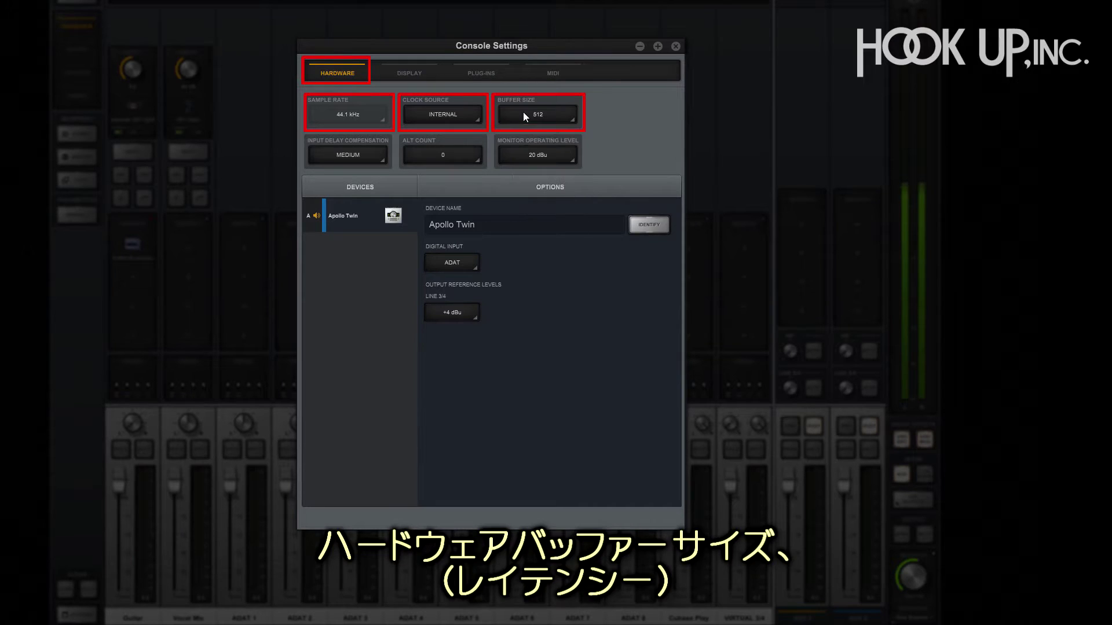
Review the hardware options for input delay compensation, alt count, monitor operating level and digital input, keeping ADAT as the digital input.
left_click(374, 154)
left_click(374, 153)
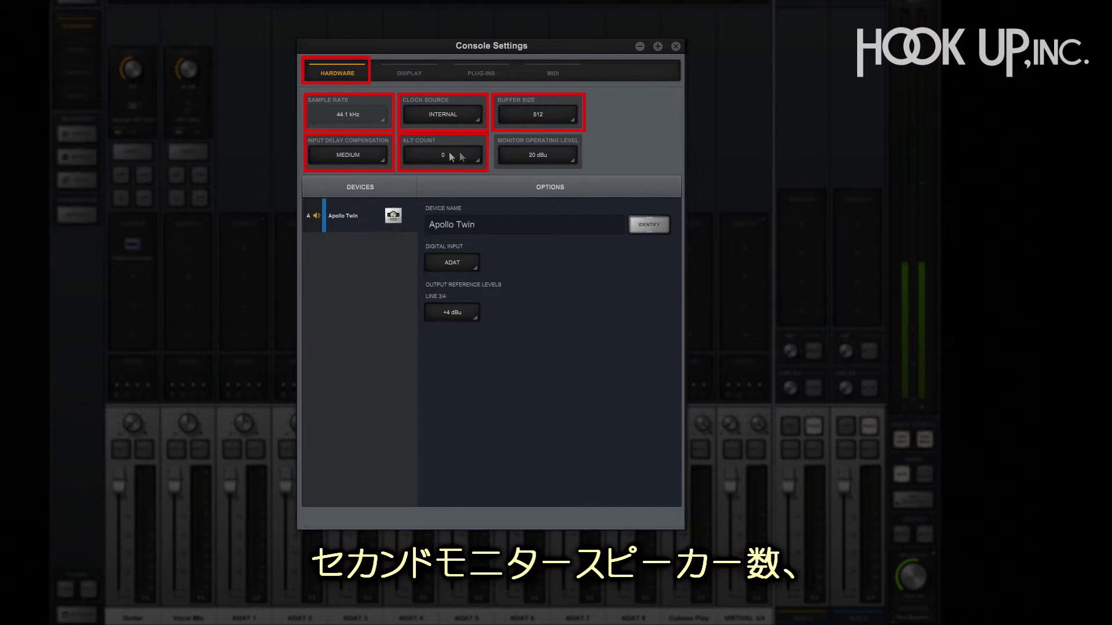
left_click(471, 148)
left_click(418, 177)
left_click(567, 154)
left_click(568, 153)
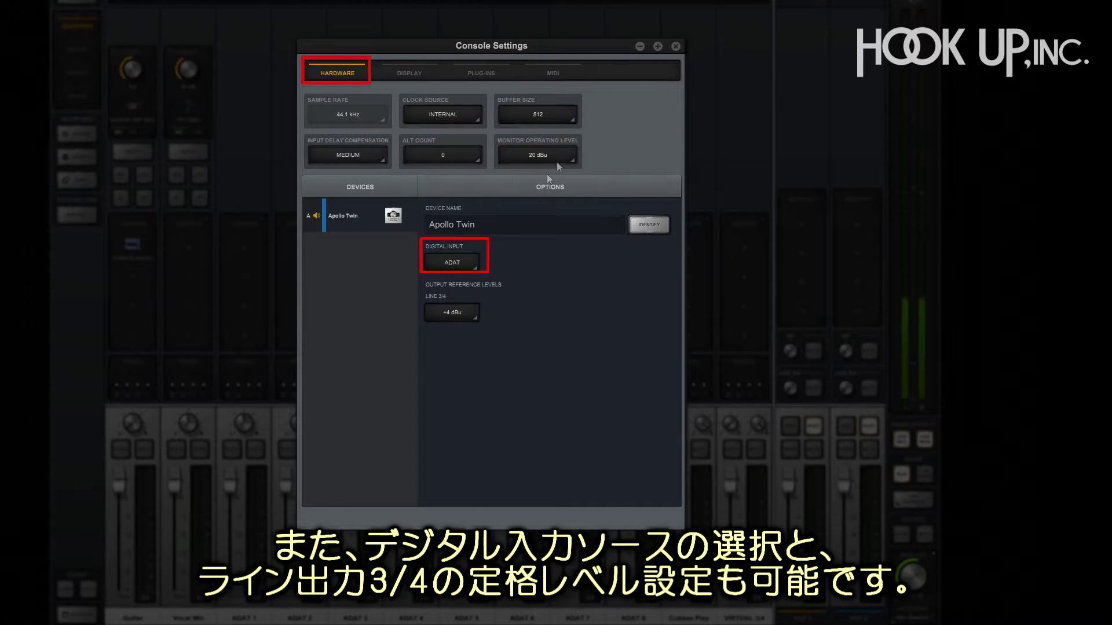
left_click(472, 262)
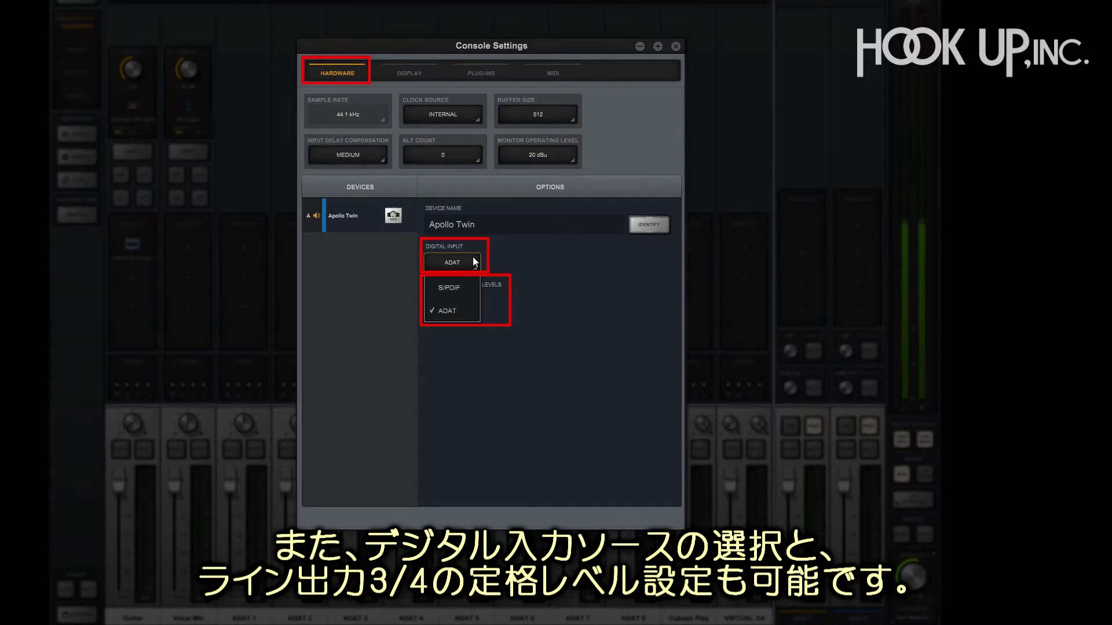
left_click(472, 308)
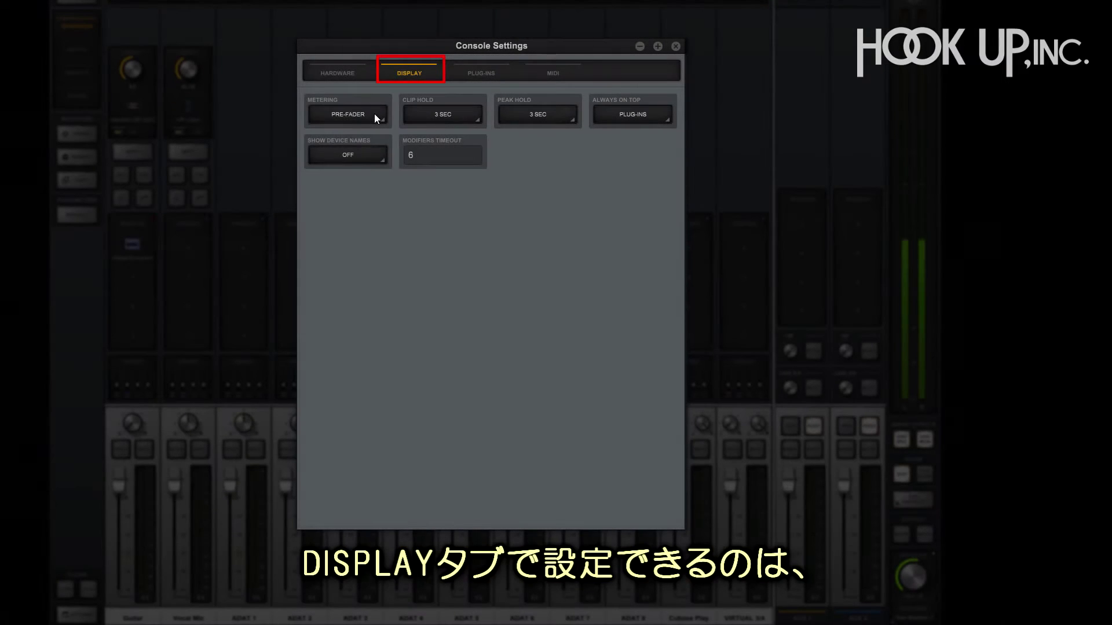
Review the display options for metering, clip hold, peak hold, always on top and show device names.
left_click(374, 113)
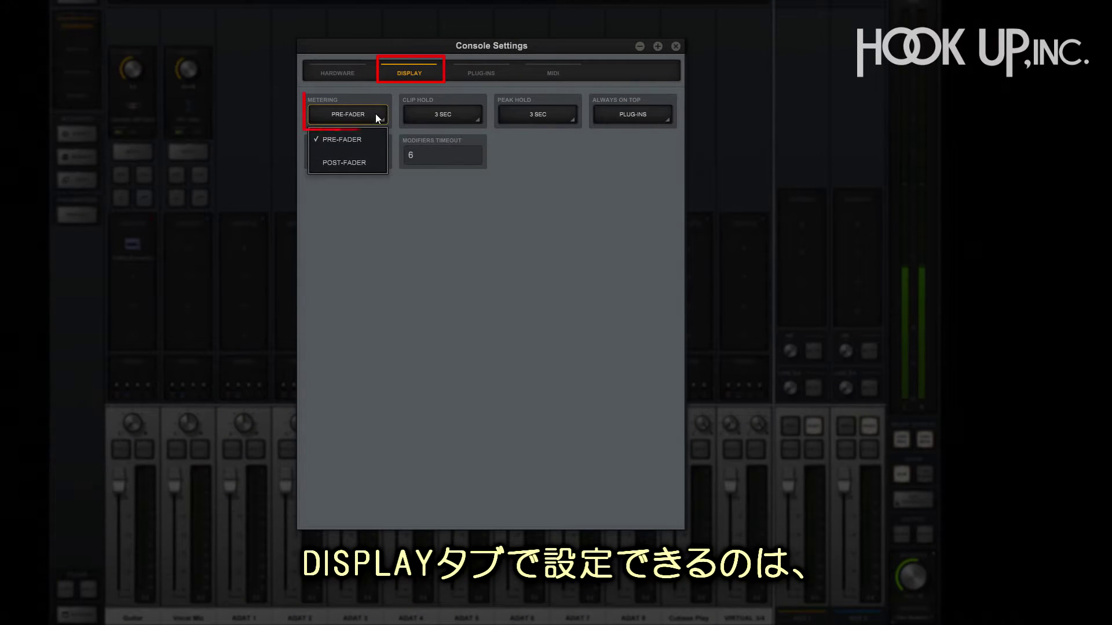
left_click(375, 113)
left_click(468, 114)
left_click(469, 114)
left_click(561, 114)
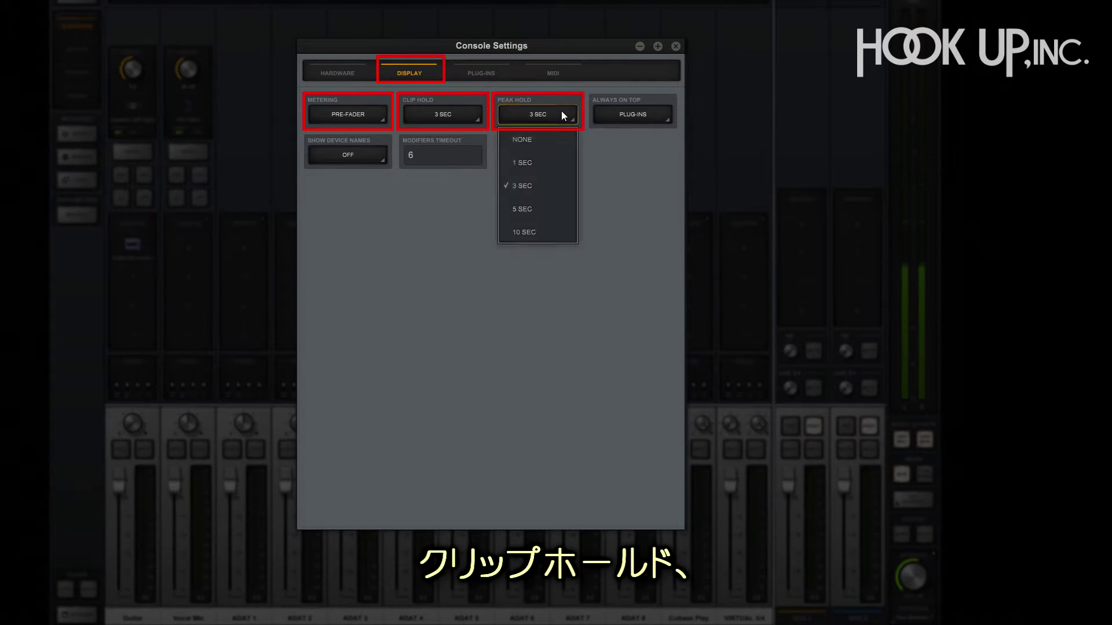
left_click(561, 114)
left_click(599, 114)
left_click(599, 114)
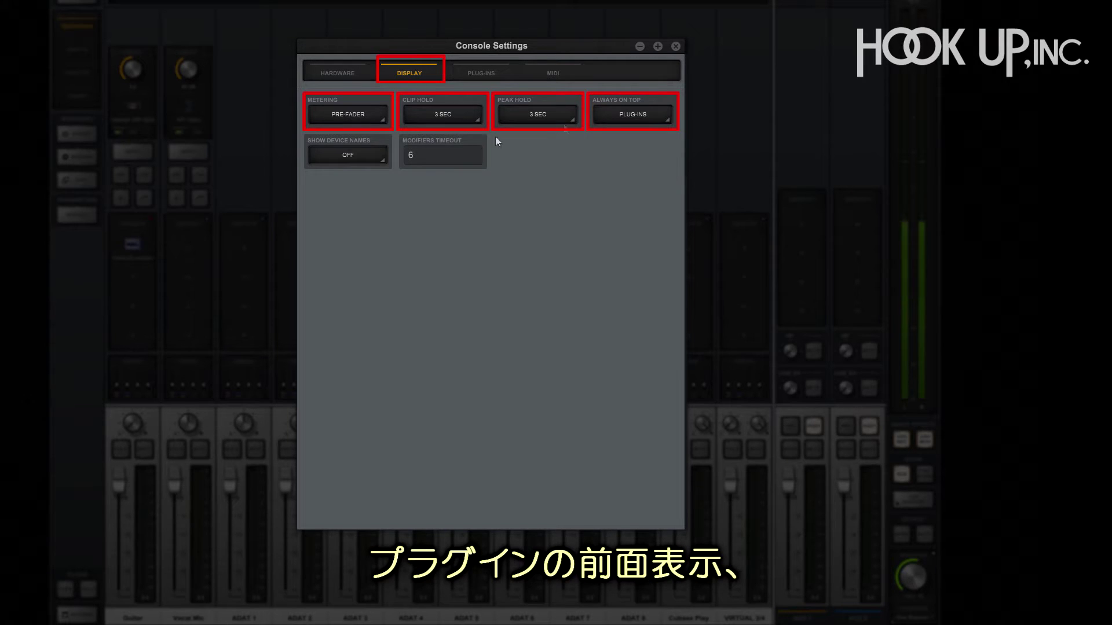
left_click(377, 161)
left_click(374, 156)
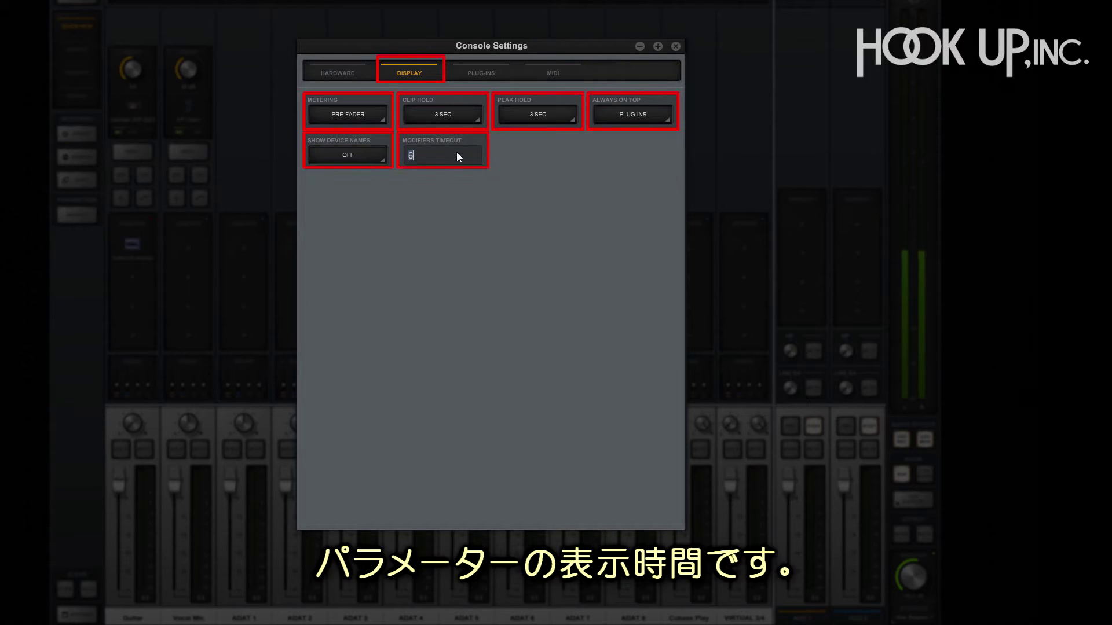
Hide the AKG BX 20 in the plug-in list and open the online purchase link for the 4K Channel Strip.
left_click(481, 63)
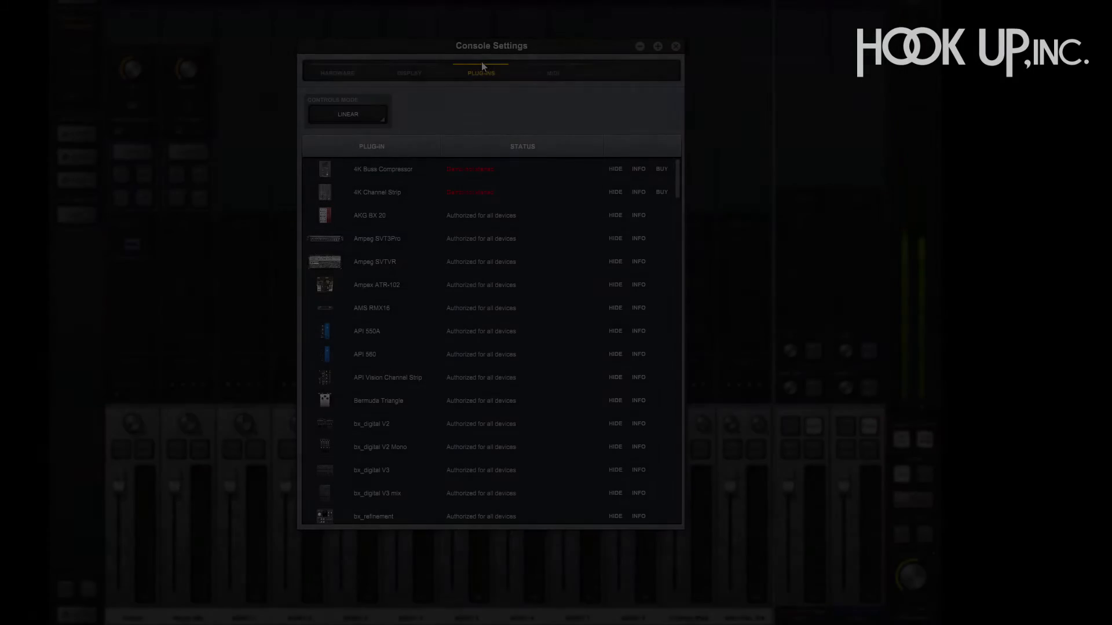
left_click(617, 216)
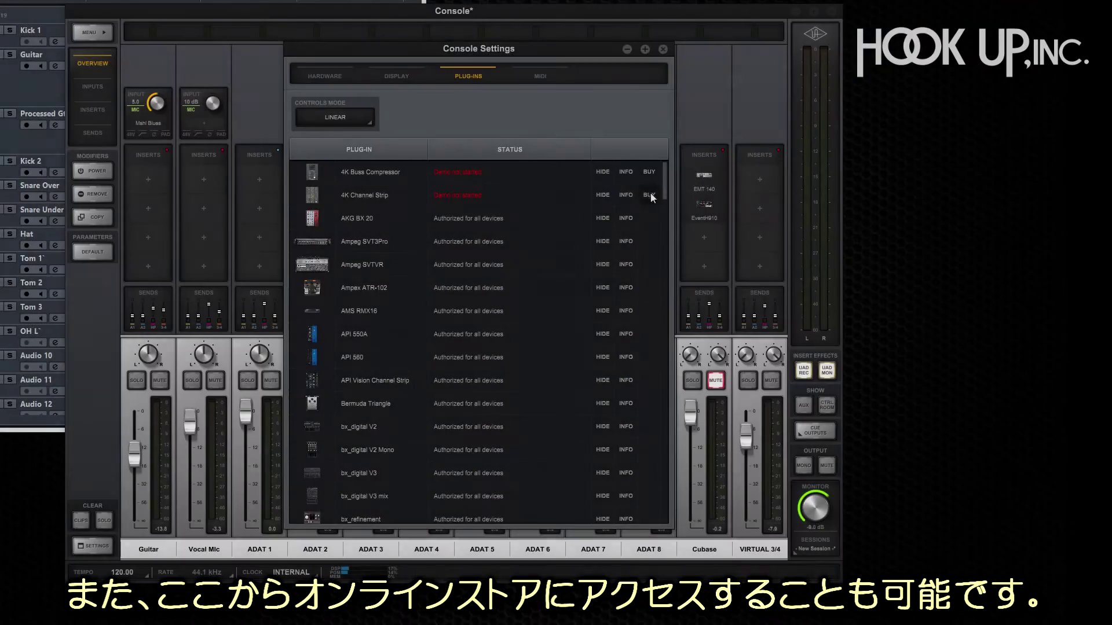
left_click(650, 195)
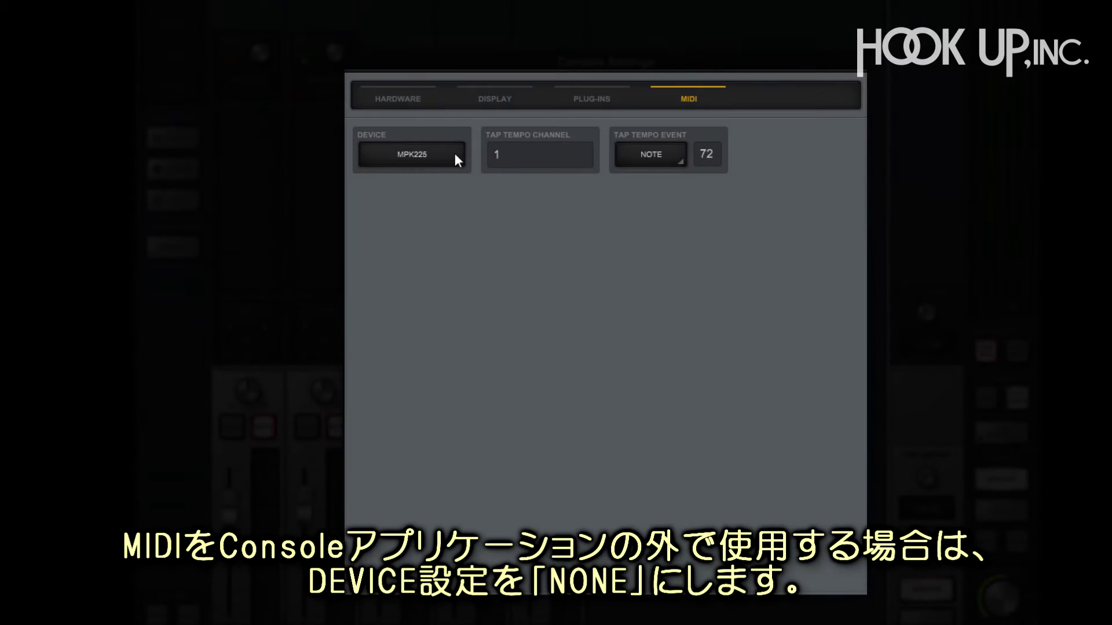
Set the MIDI device to NONE and the hardware input delay compensation to OFF.
left_click(454, 153)
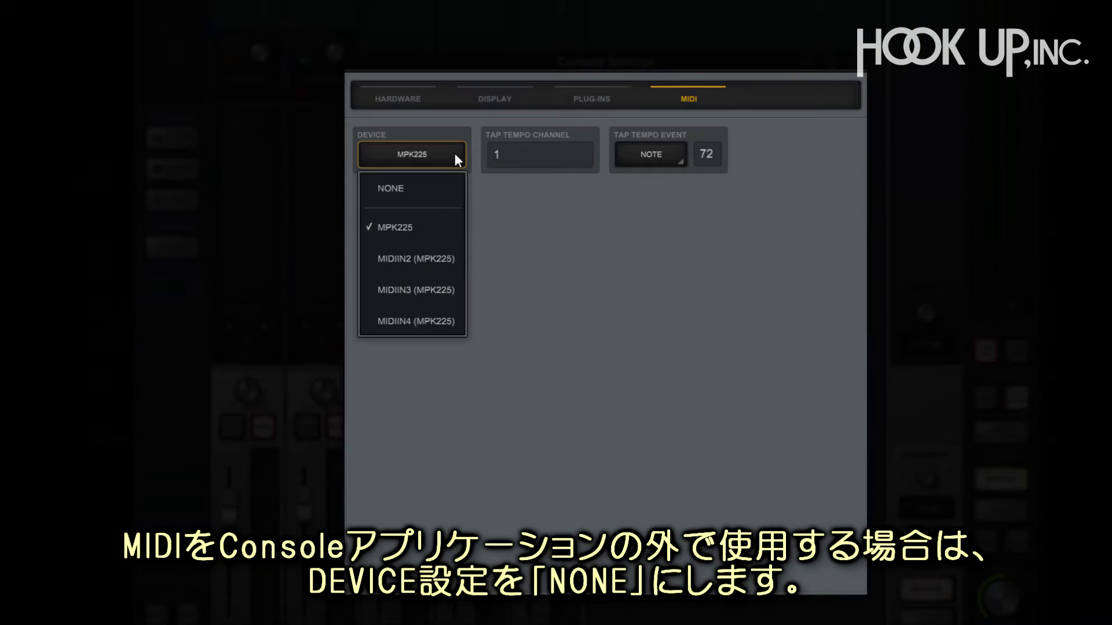
left_click(438, 187)
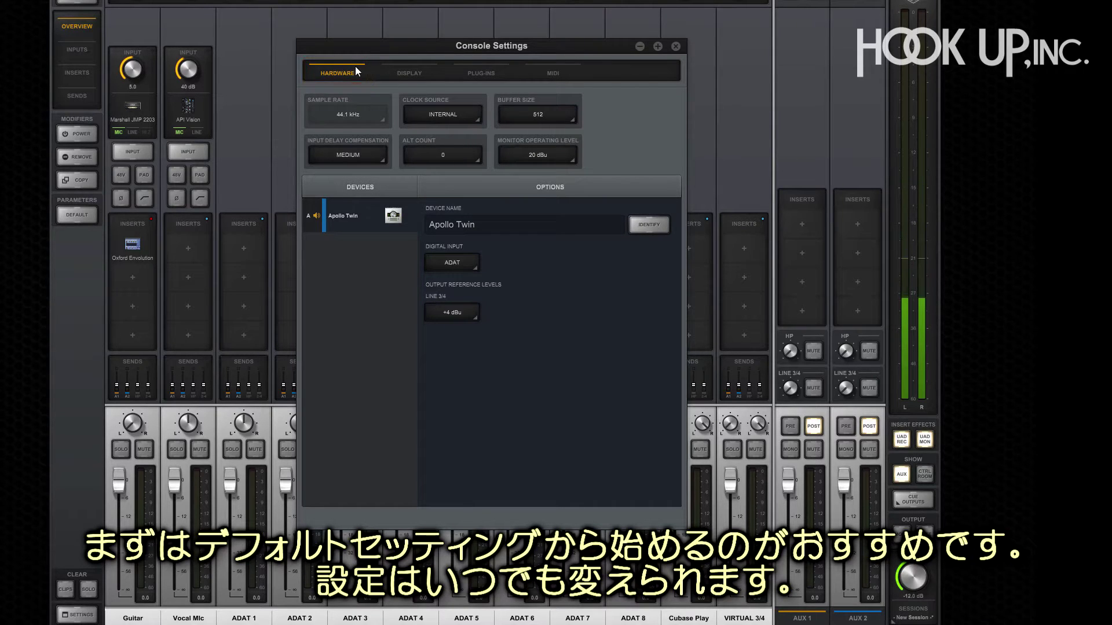
left_click(380, 153)
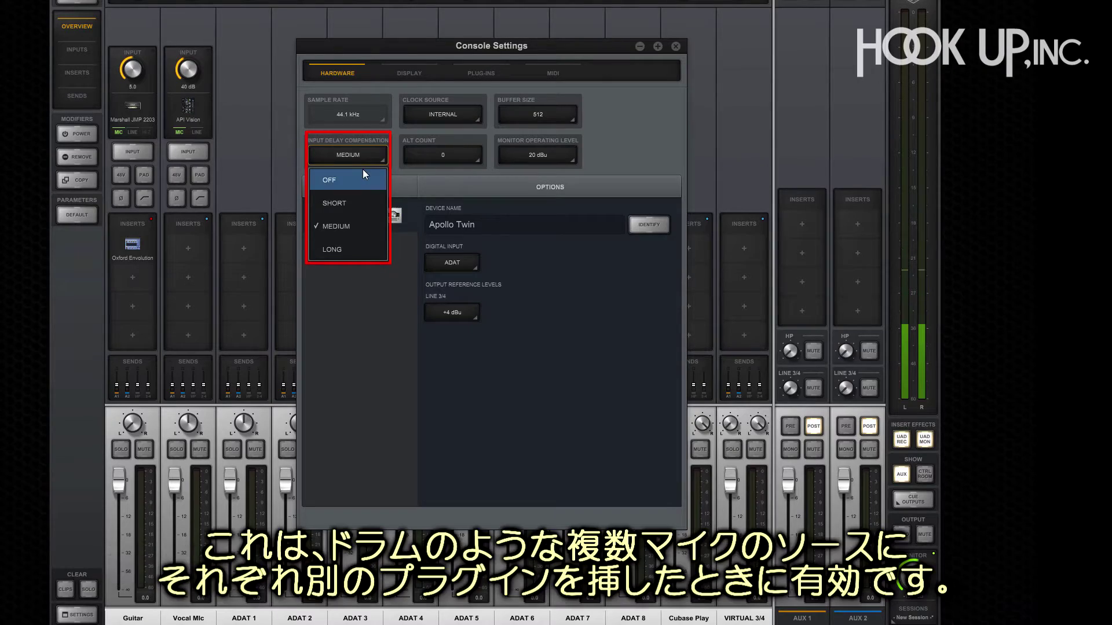
left_click(364, 172)
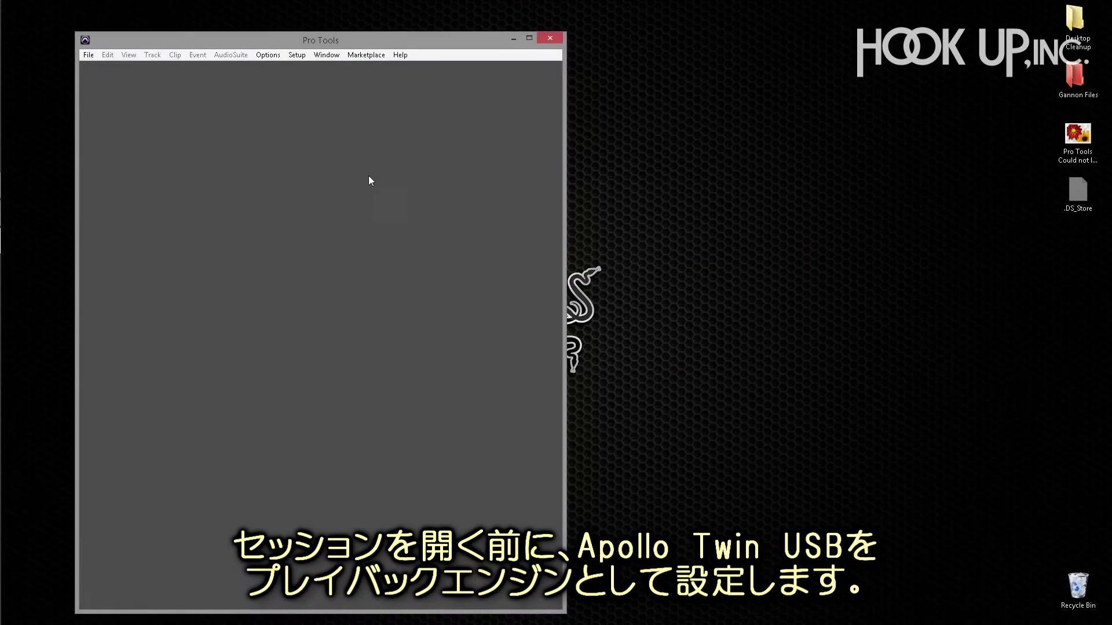
Set Universal Audio Apollo Twin USB as the playback engine, dismissing the buffer size message and confirming the settings.
left_click(298, 55)
left_click(305, 81)
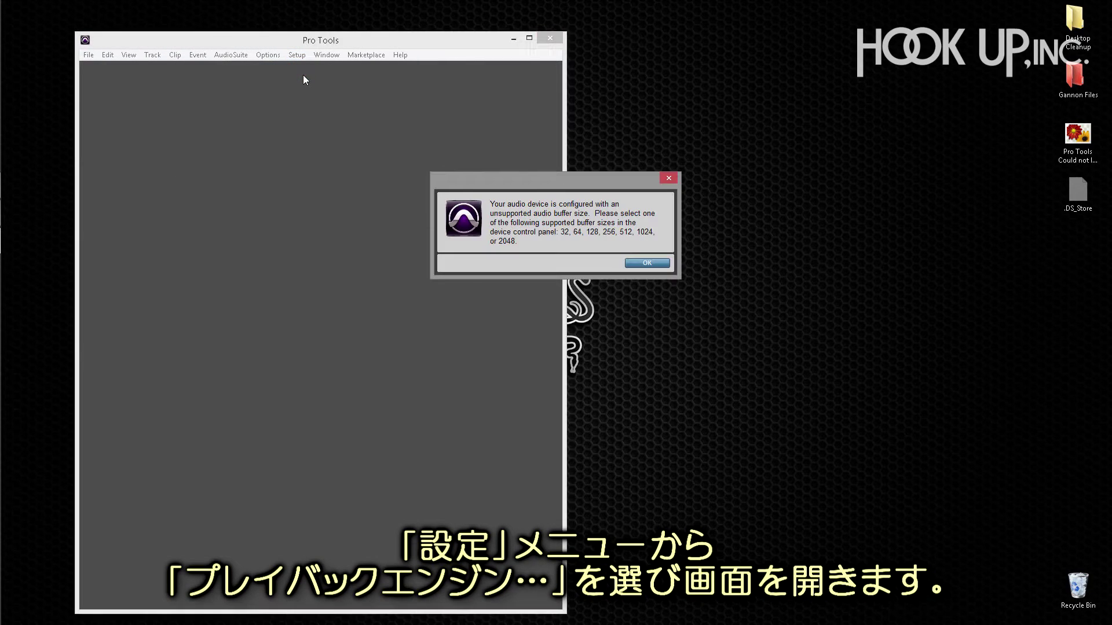
left_click(642, 264)
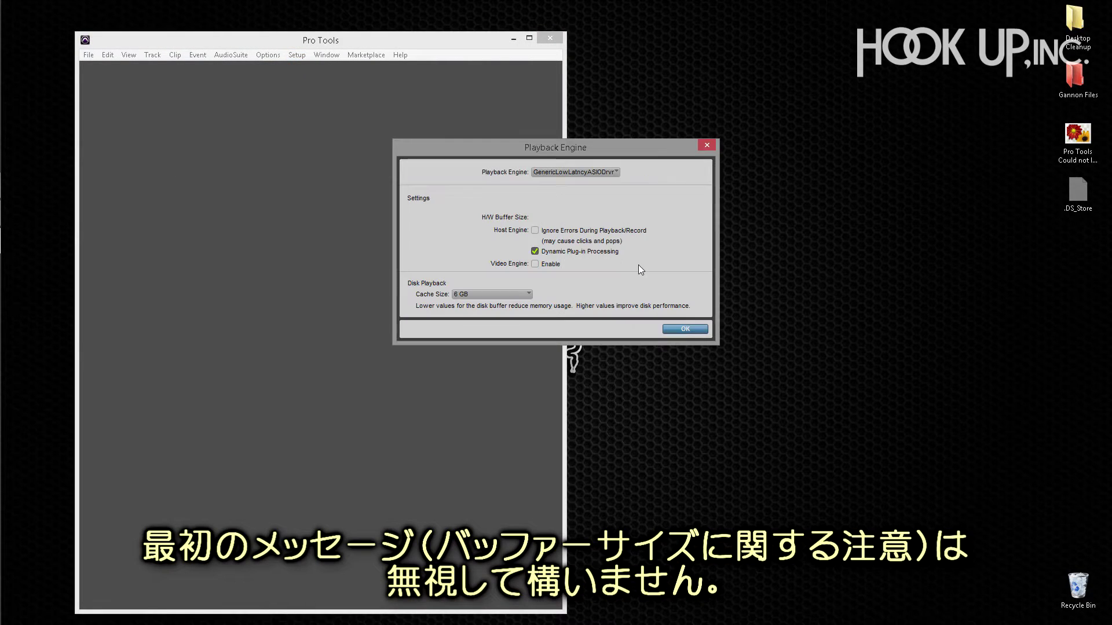
left_click(602, 171)
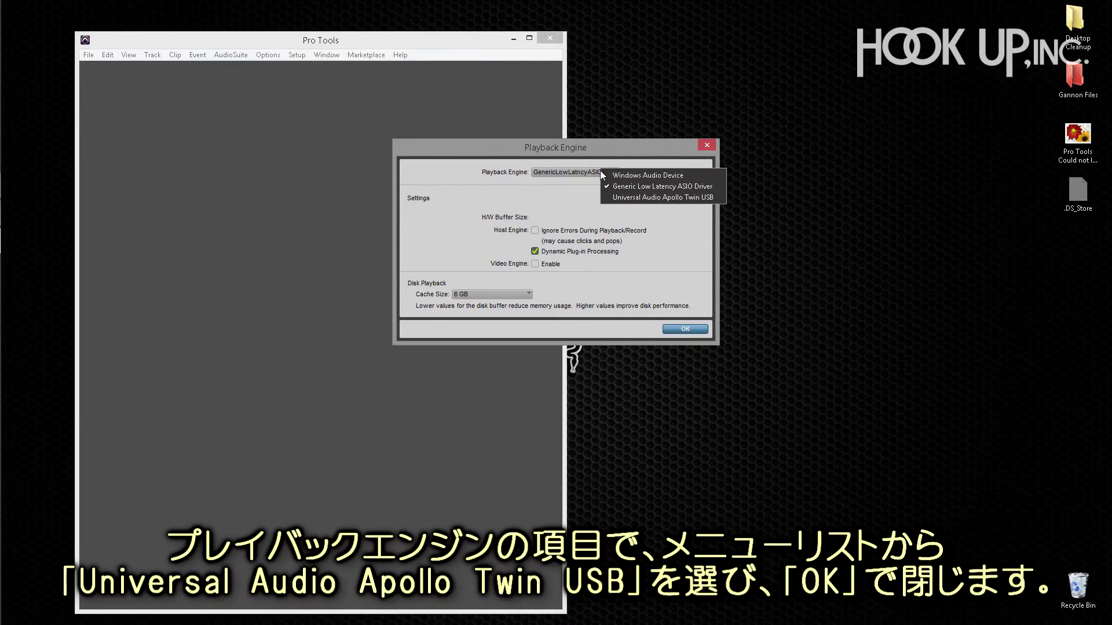
left_click(628, 199)
left_click(681, 330)
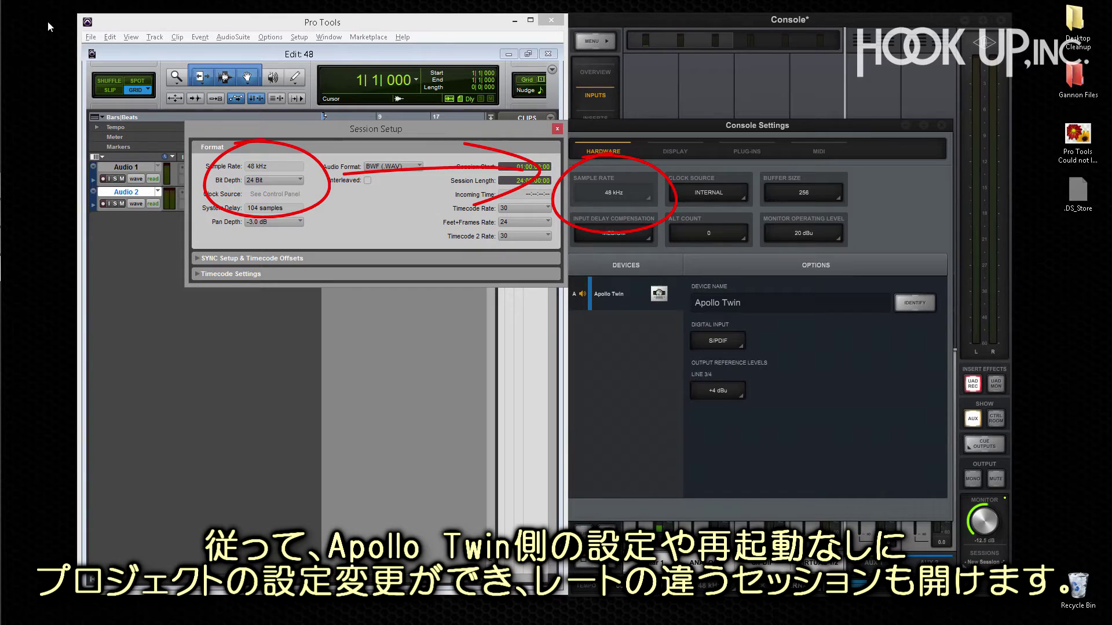
Open the recent session 96 from the Dashboard and acknowledge the message.
left_click(90, 38)
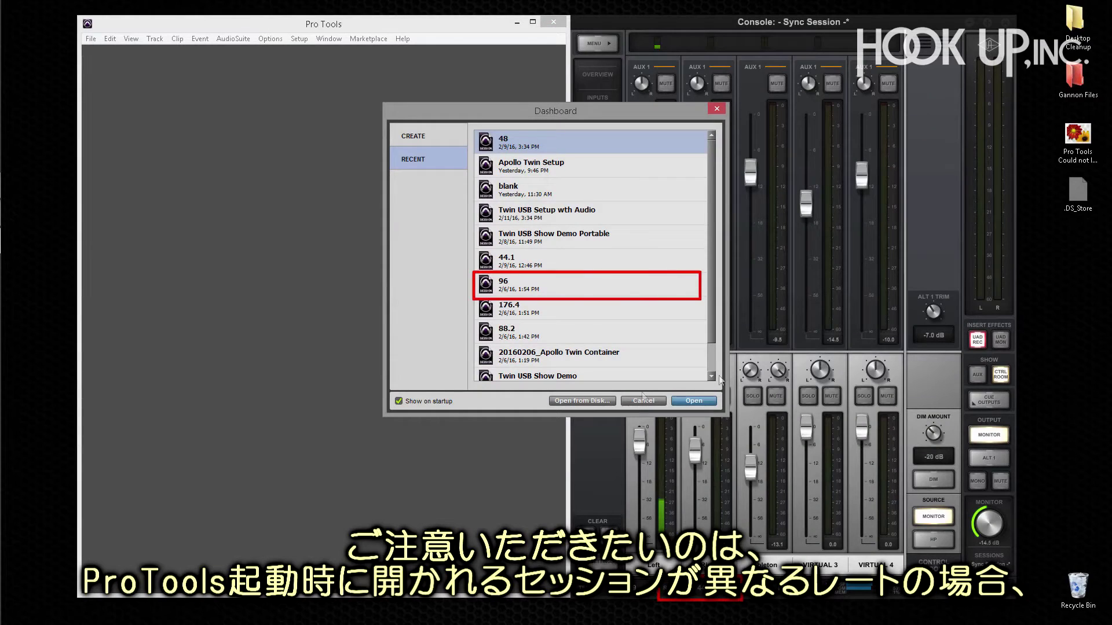
double_click(576, 289)
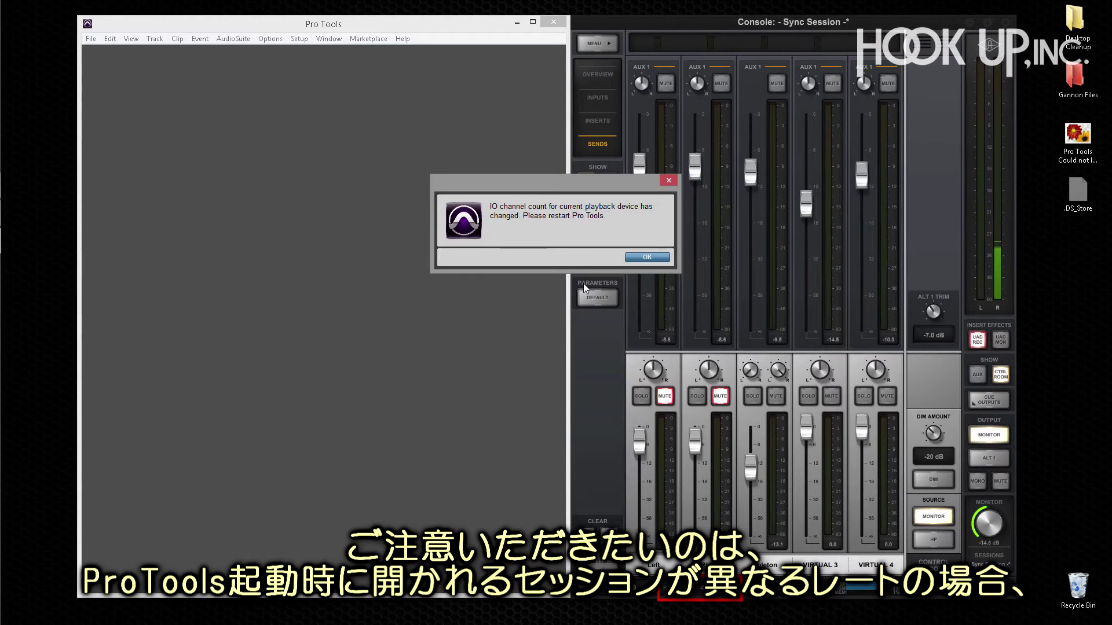
left_click(647, 257)
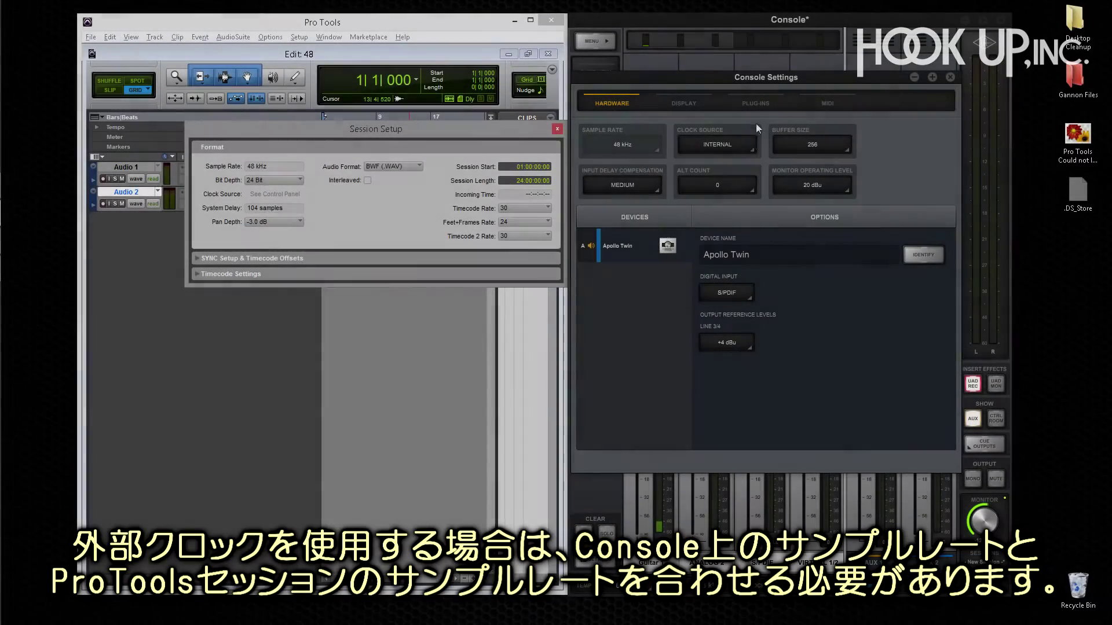
Set the clock source to S/PDIF in the Apollo Console hardware settings.
left_click(747, 144)
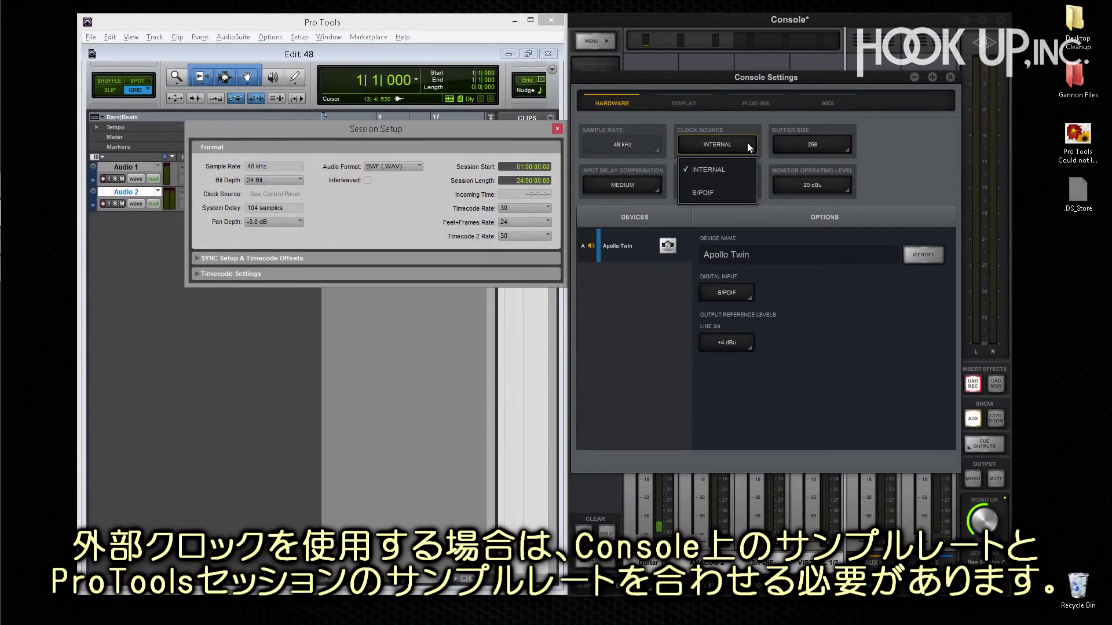
left_click(742, 187)
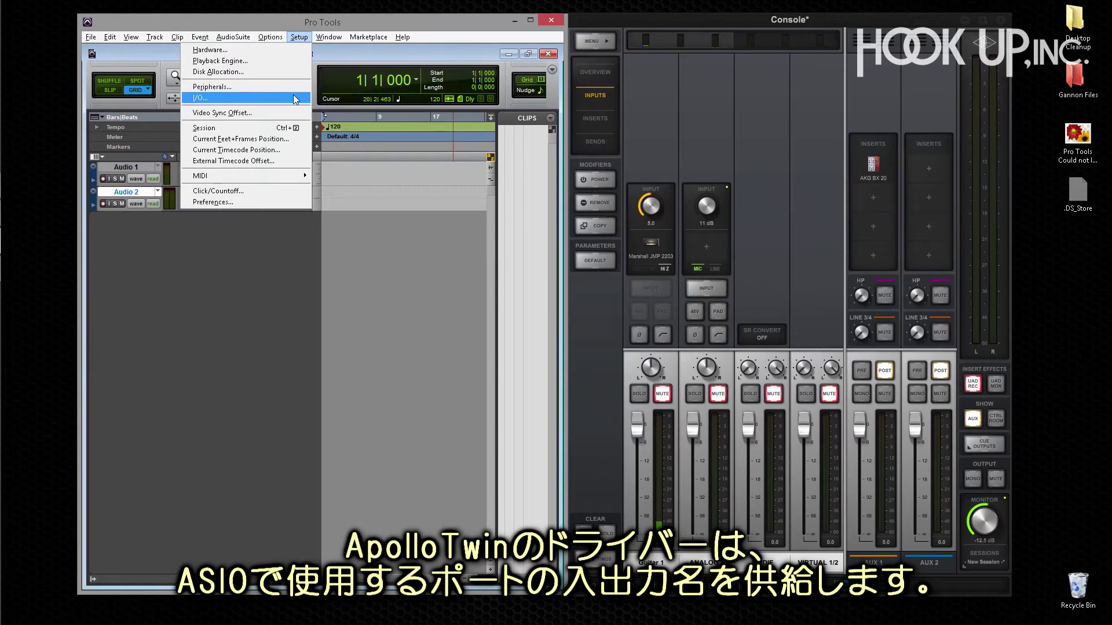
Open the I/O Setup in Pro Tools and review the input, output and bus paths.
left_click(295, 100)
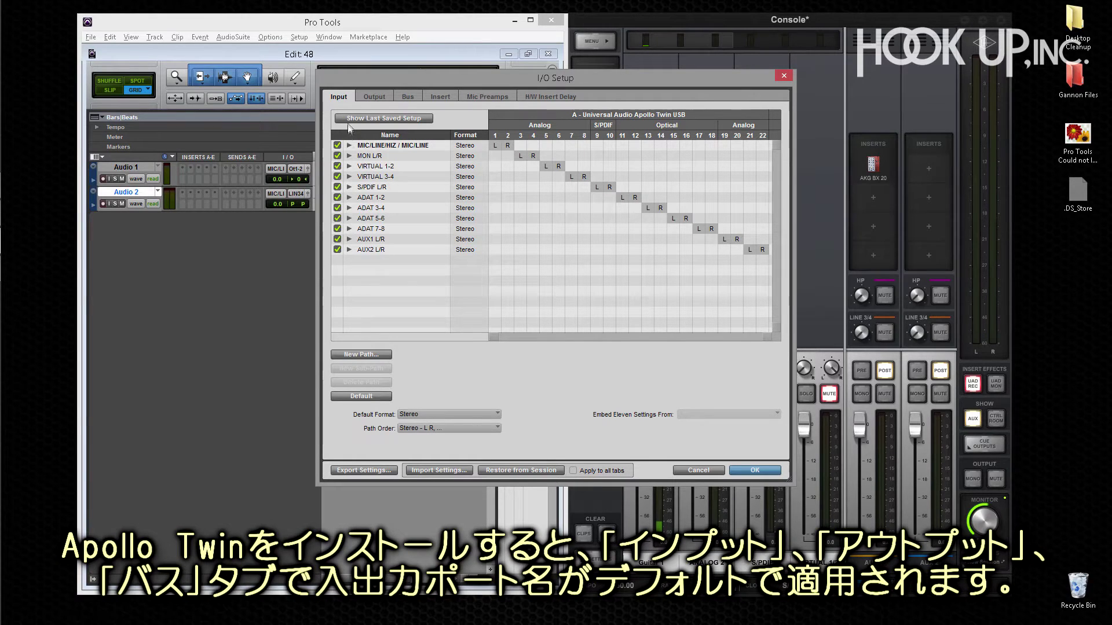
left_click(380, 98)
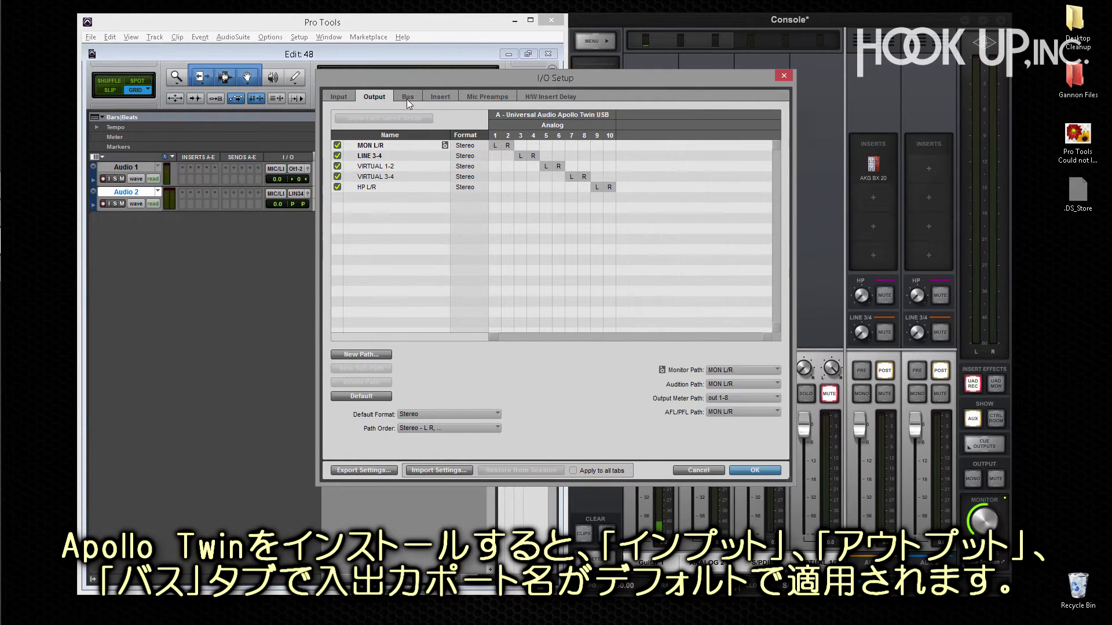
left_click(407, 98)
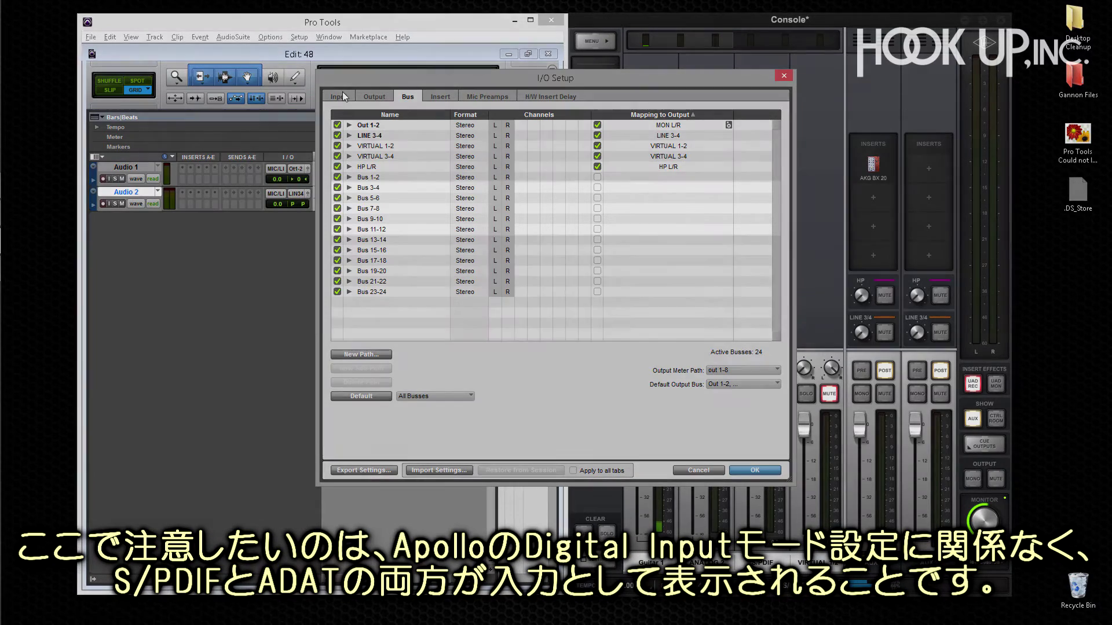
left_click(342, 93)
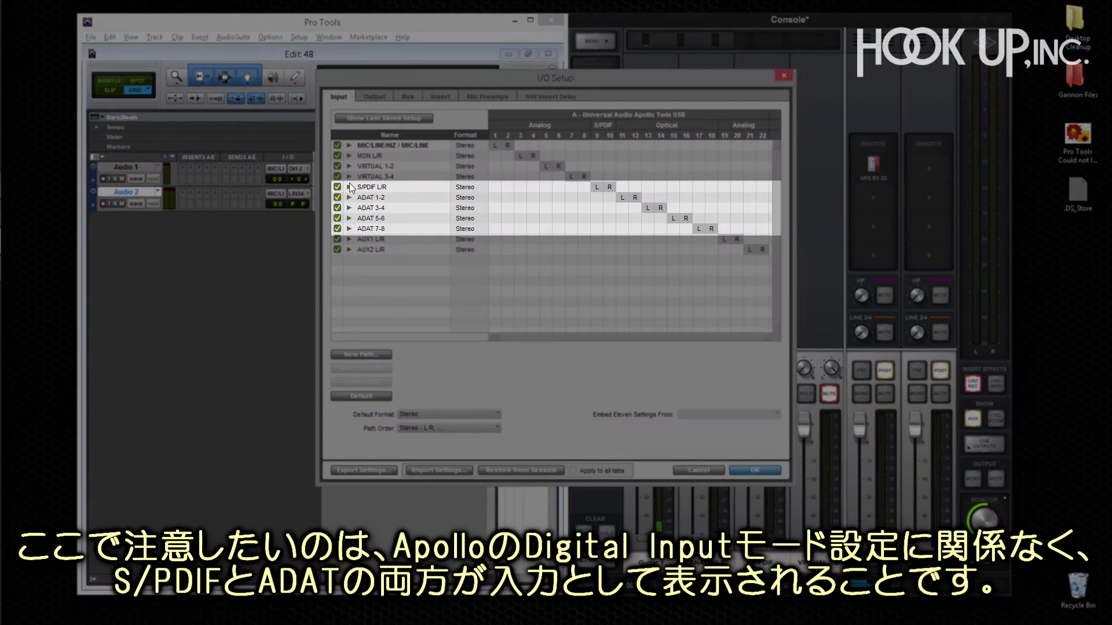
Disable the ADAT 1-2 through ADAT 7-8 input paths and open the VIRTUAL 1-2 path name for editing.
left_click(337, 199)
left_click(337, 208)
left_click(337, 219)
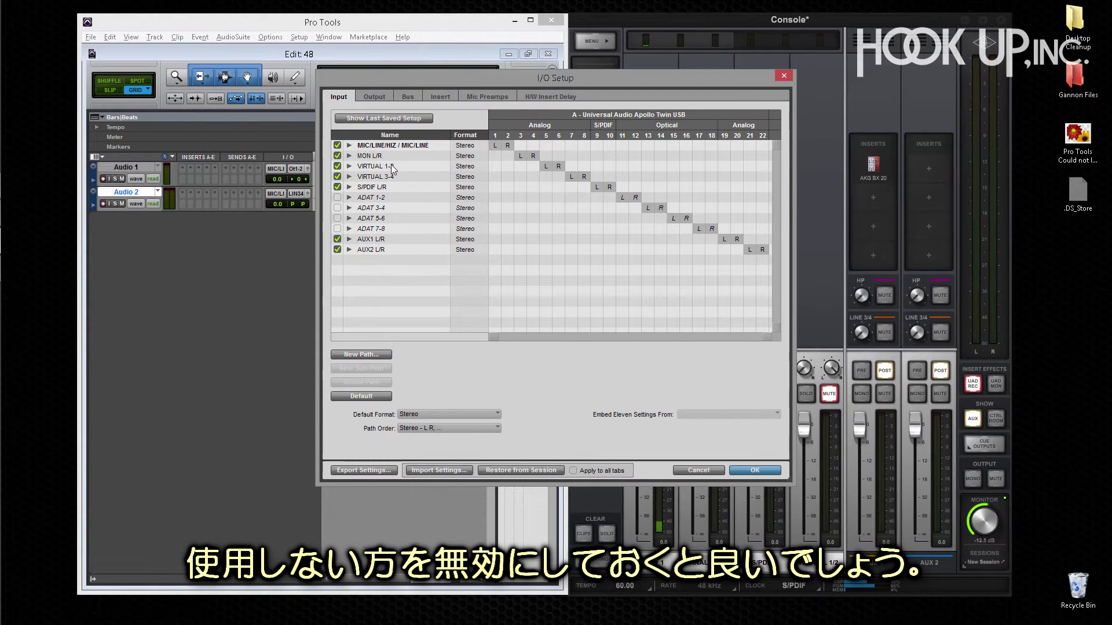
double_click(392, 166)
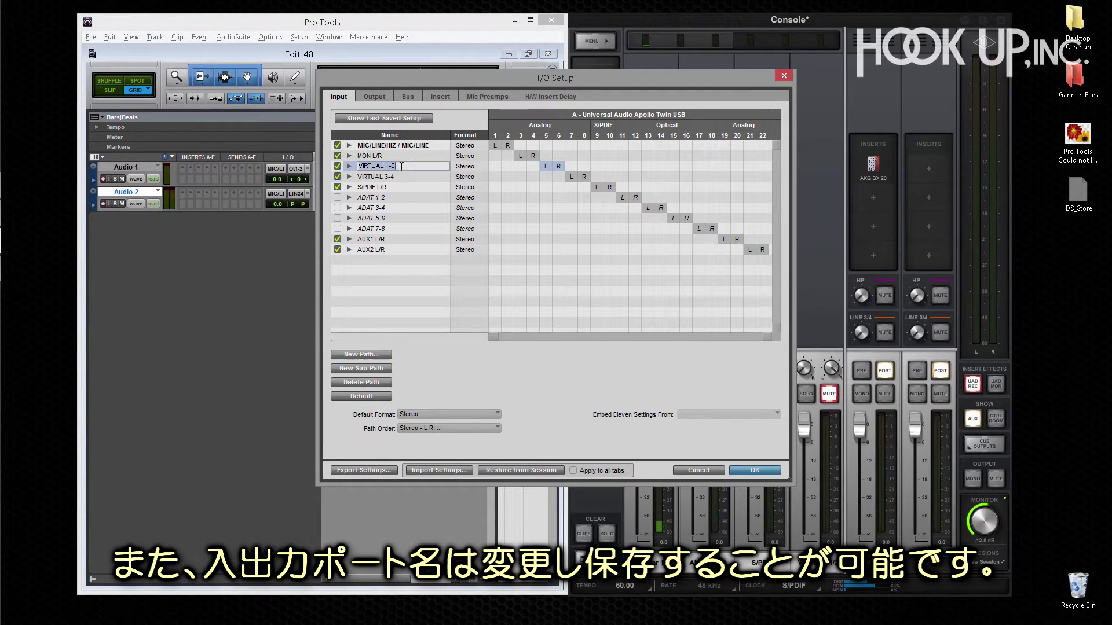
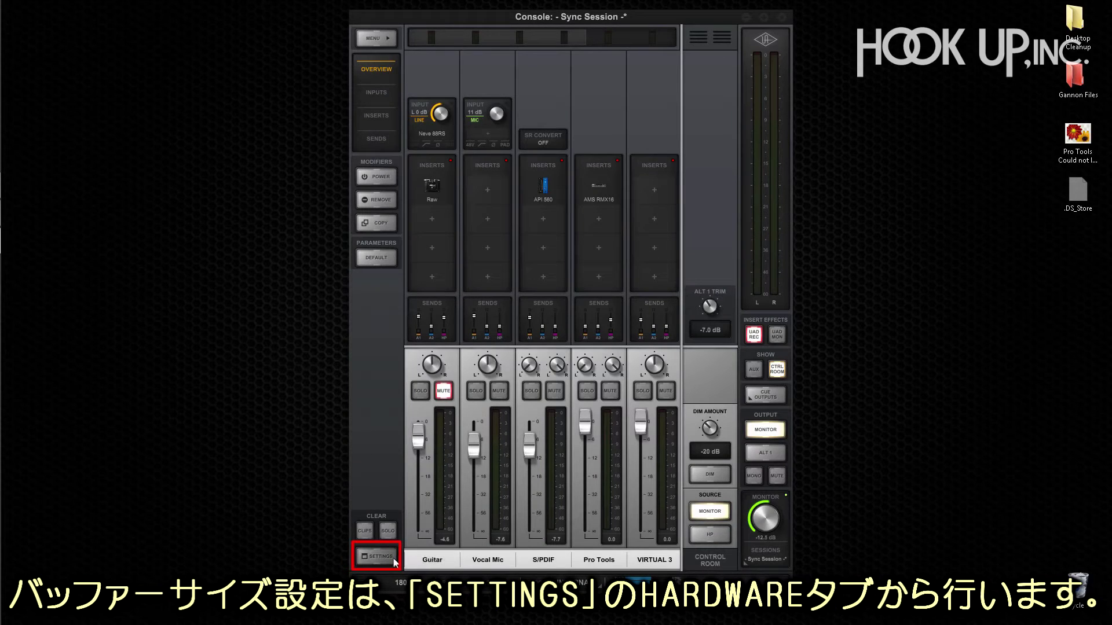
Open the Apollo Console hardware settings, try a buffer size of 64 and set it to 128.
left_click(380, 557)
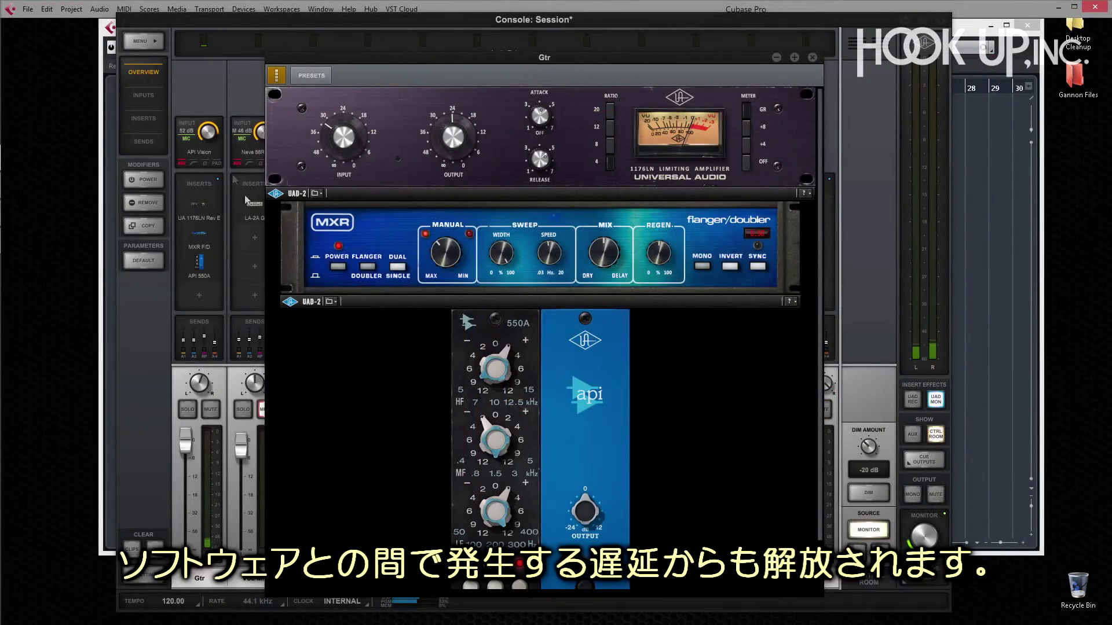
left_click(203, 154)
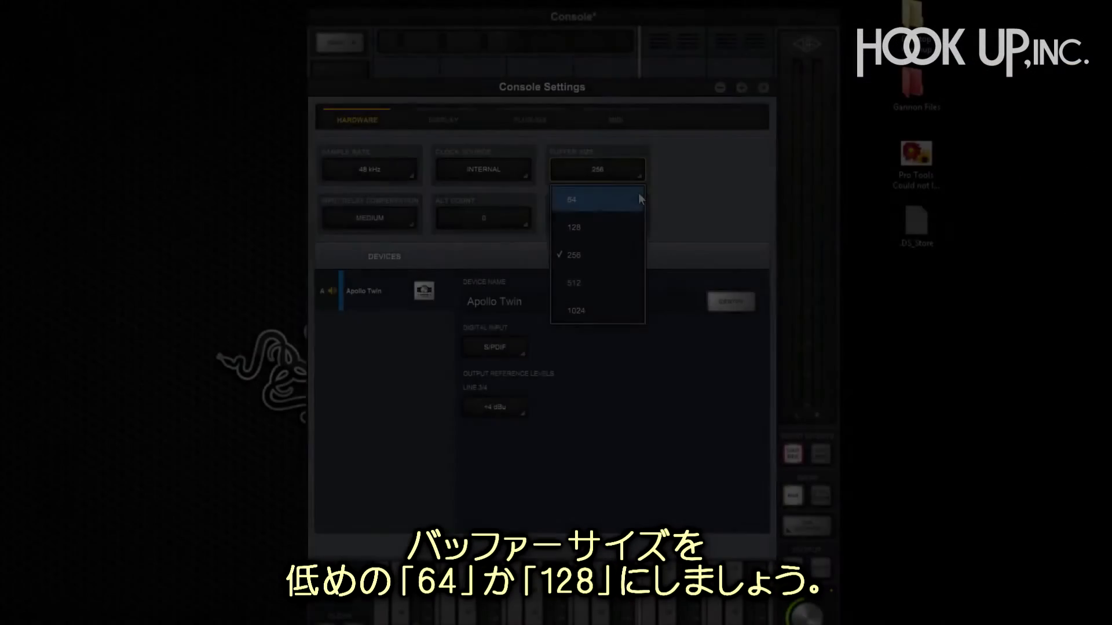
left_click(634, 201)
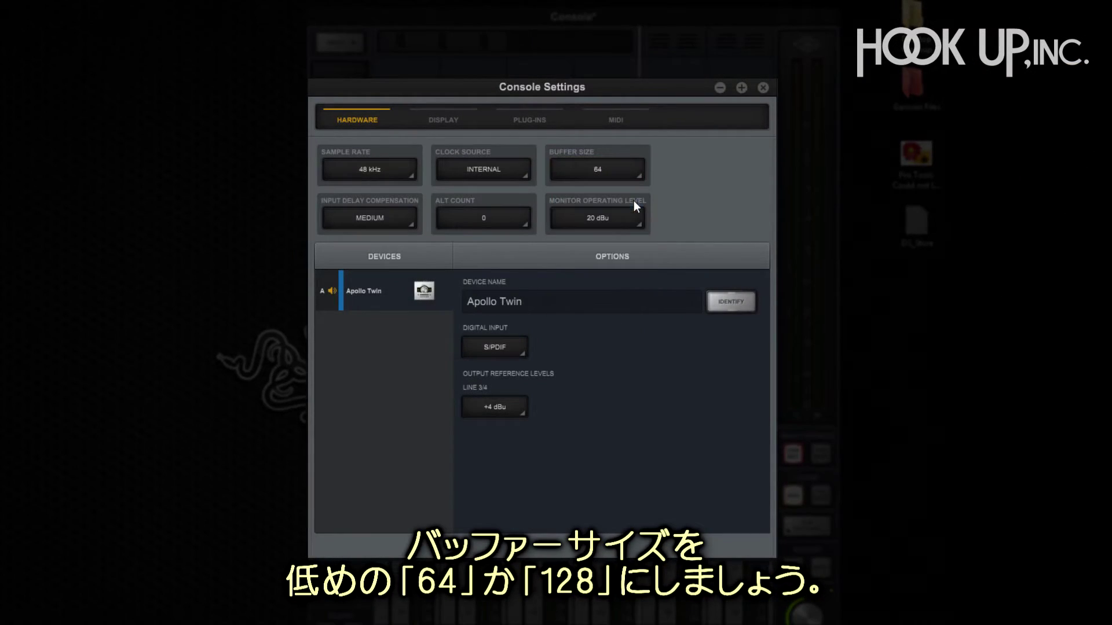
left_click(631, 170)
left_click(631, 229)
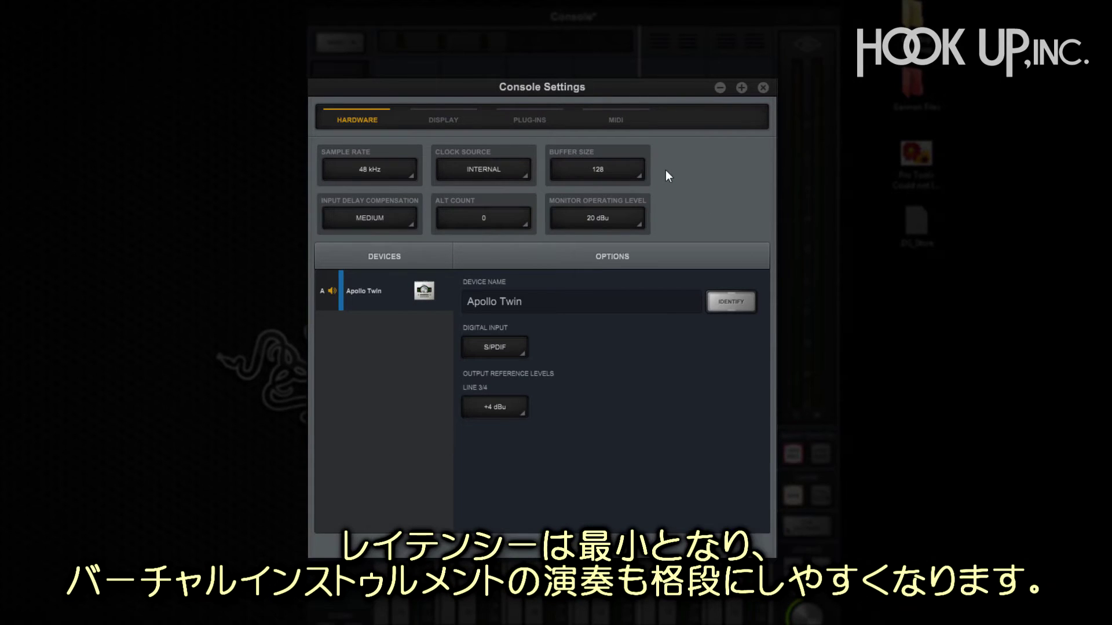
Try the larger buffer sizes 512 and 1024, and return the buffer size to 128.
left_click(633, 172)
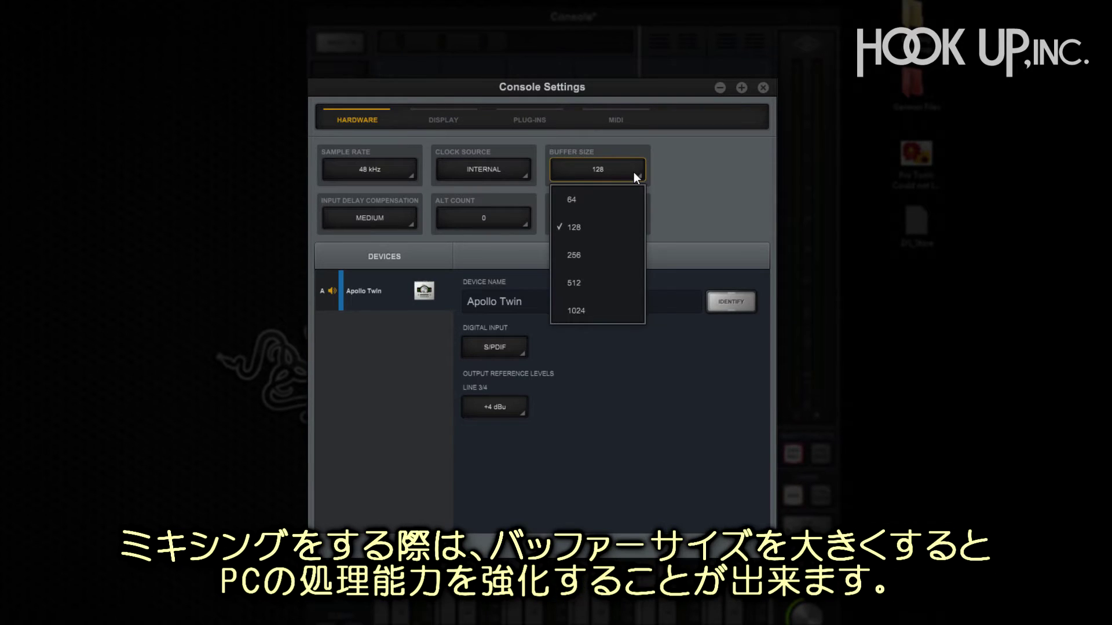
left_click(630, 280)
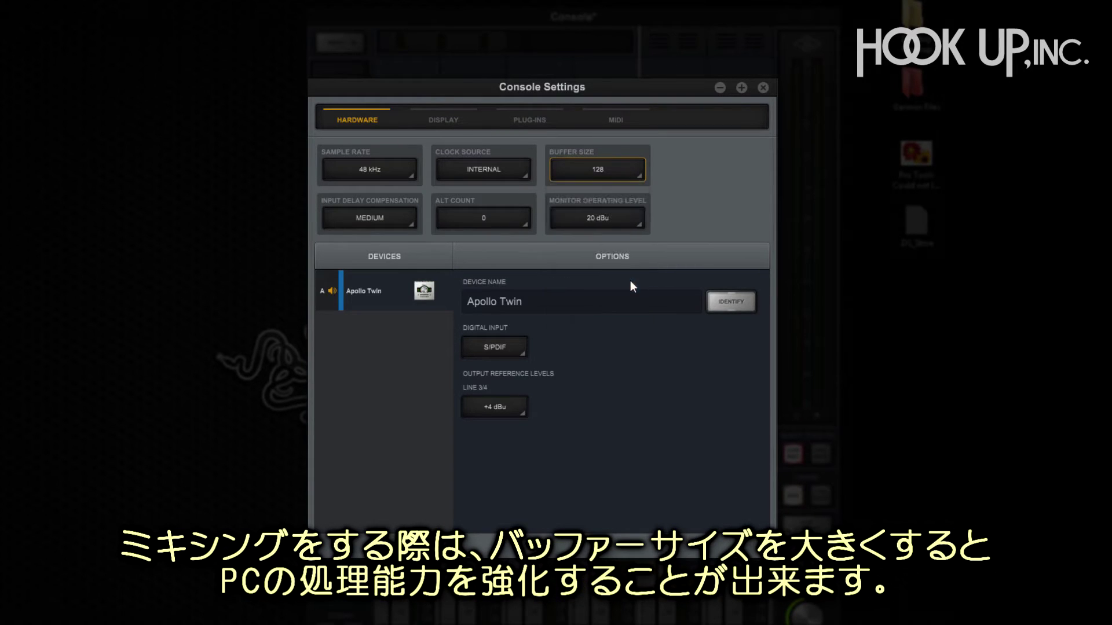
left_click(628, 175)
left_click(638, 311)
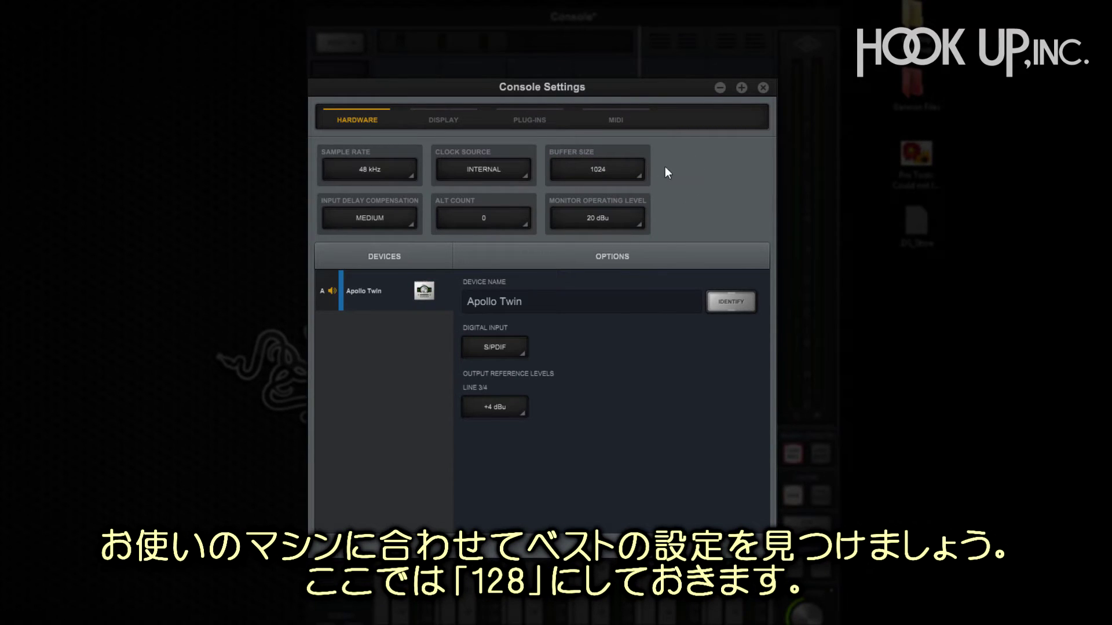
left_click(627, 168)
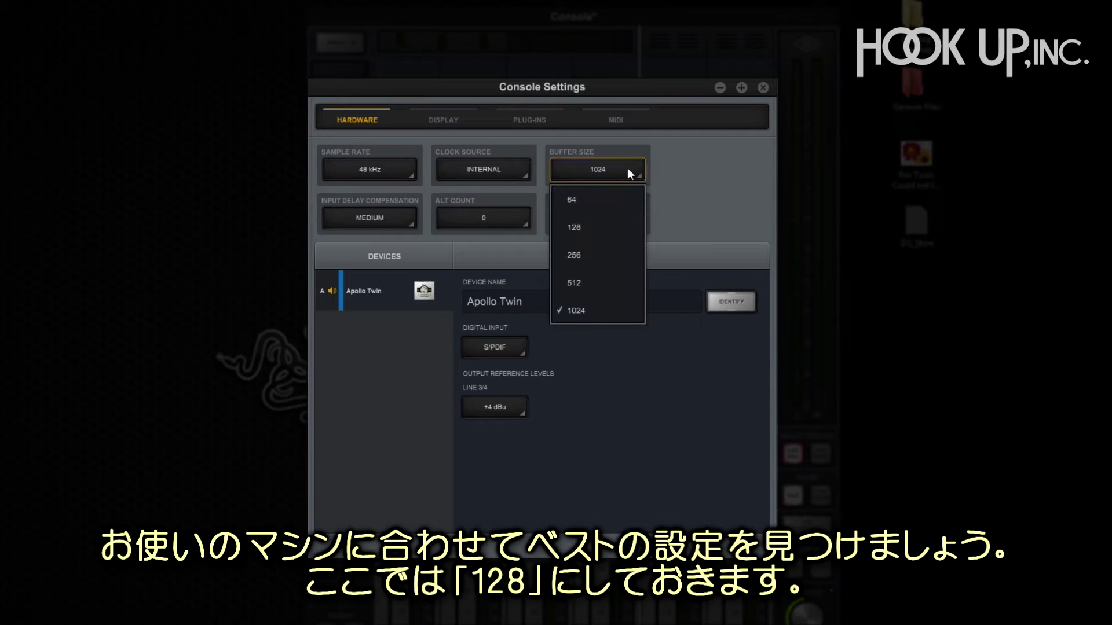
left_click(628, 227)
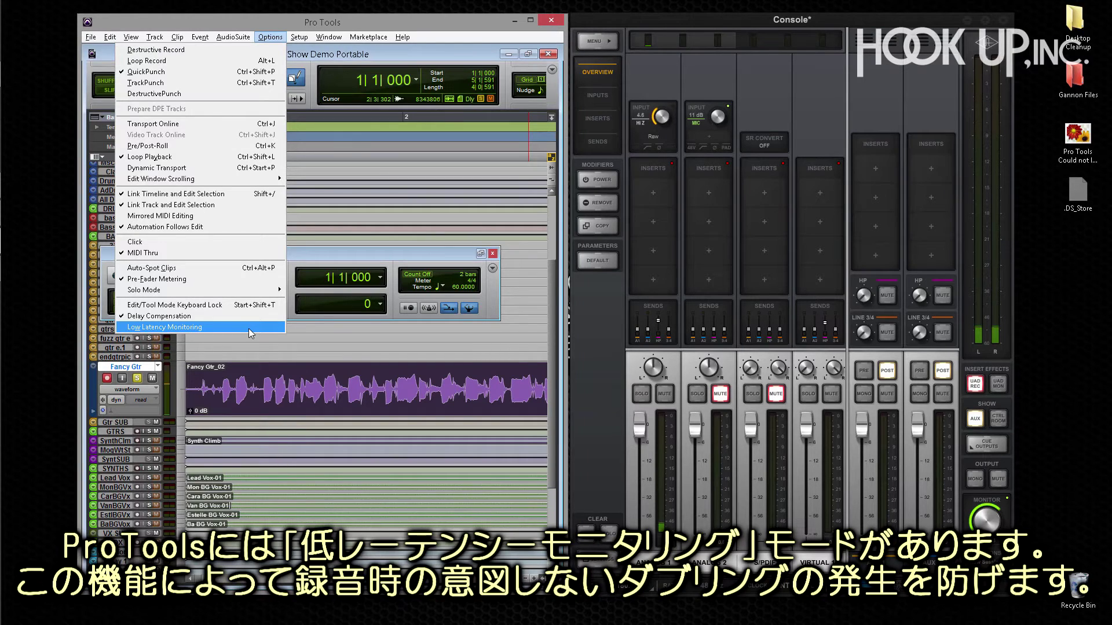
Enable Low Latency Monitoring in Pro Tools and start playback and recording on the Fancy Gtr track.
left_click(249, 328)
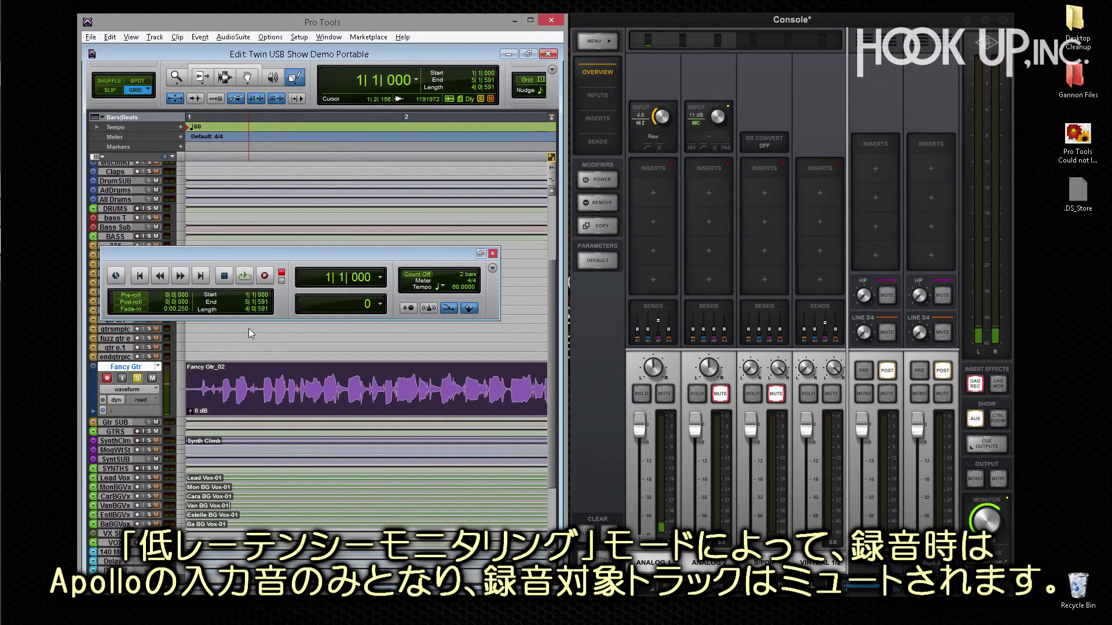
key("space")
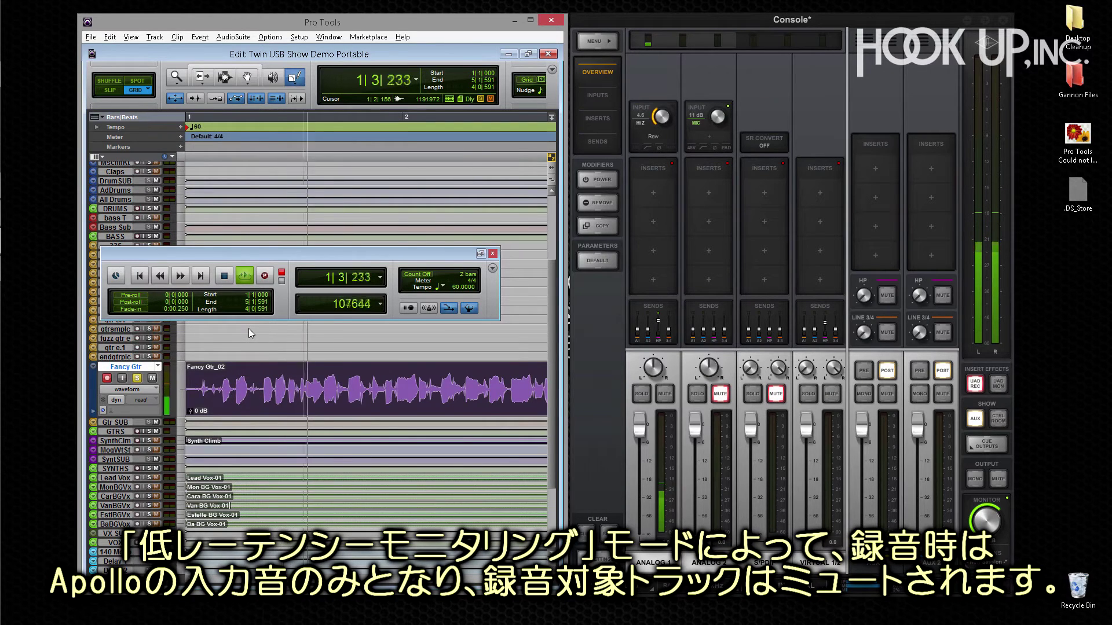
left_click(264, 274)
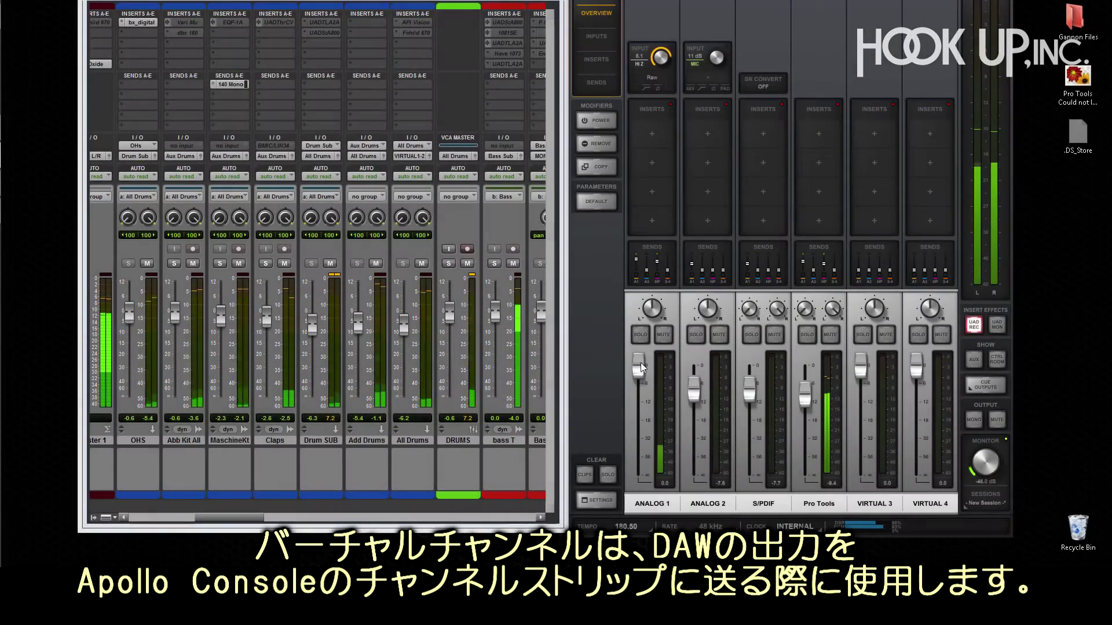
Lower the Console's ANALOG 1 fader to about -7.4 dB and rebalance the Pro Tools channel fader between about -2.8 and -10.8 dB.
left_click_drag(641, 363, 636, 386)
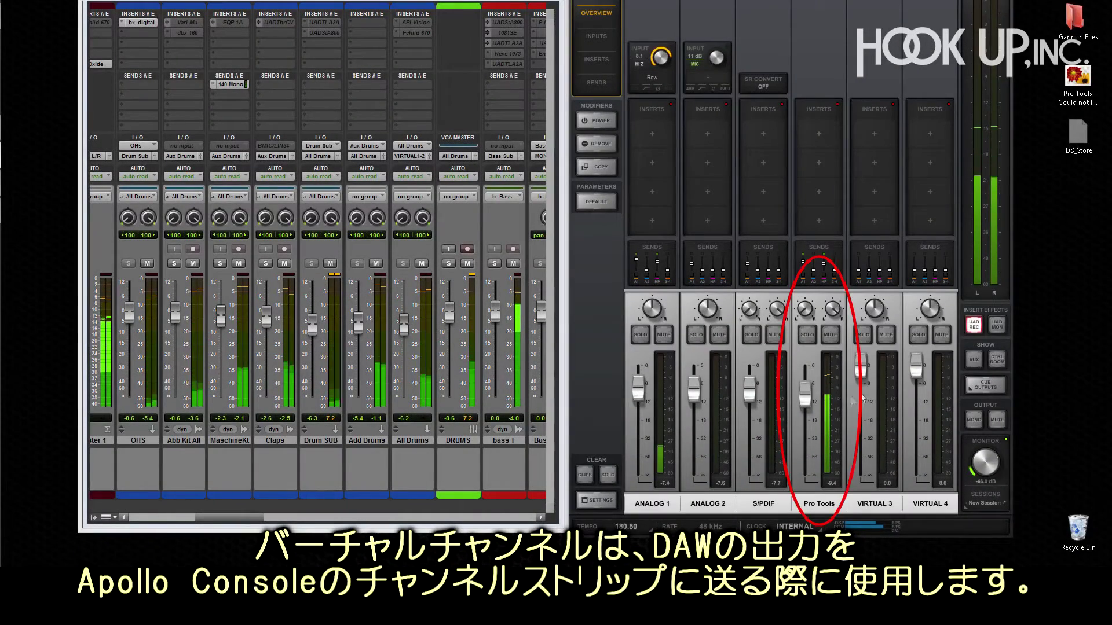
left_click_drag(805, 397, 805, 376)
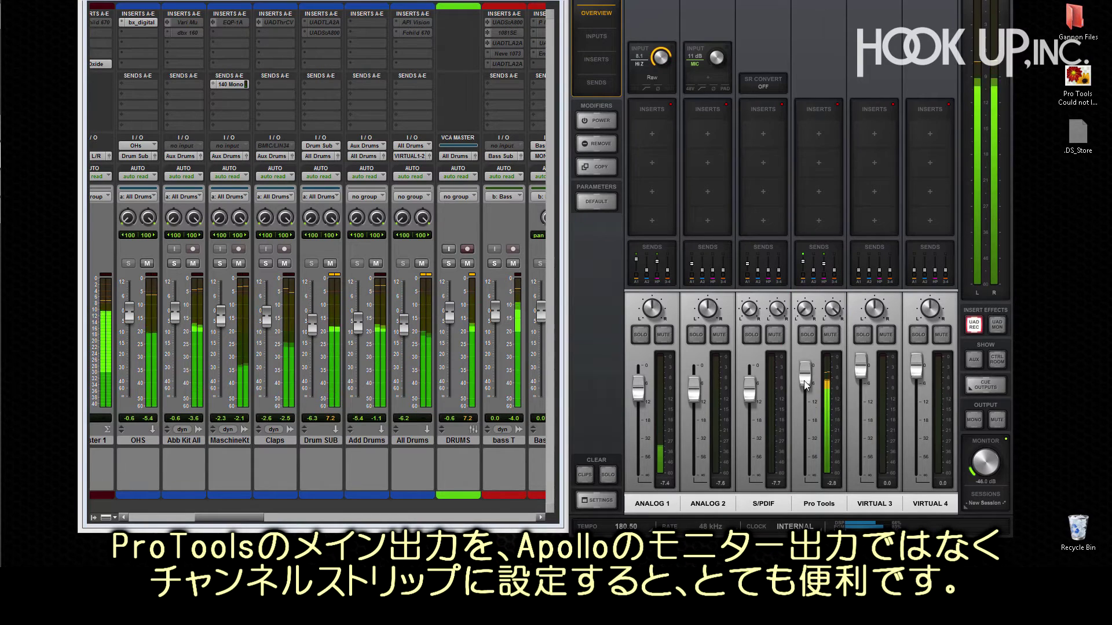
left_click_drag(805, 376, 805, 407)
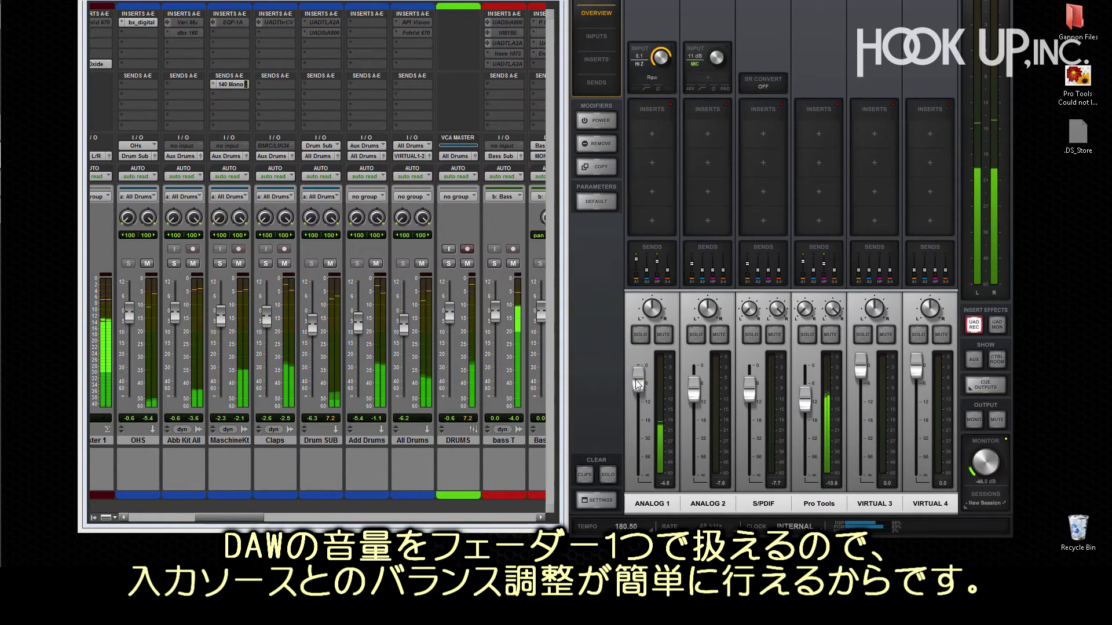
left_click_drag(808, 403, 809, 411)
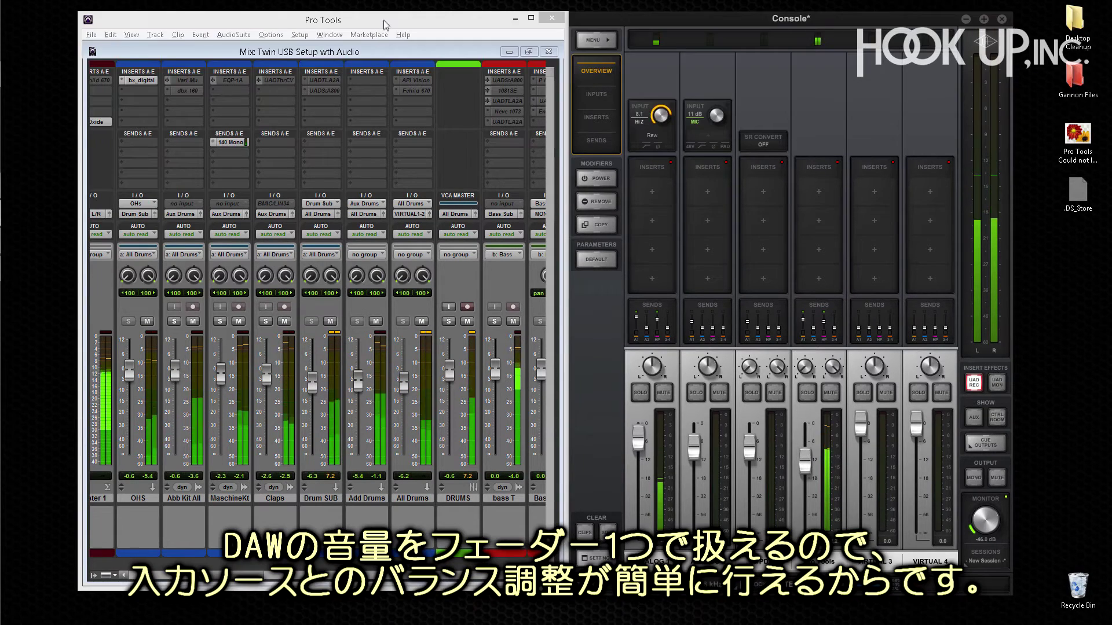
Map the MON L/R main bus to the VIRTUAL 1-2 output in the Pro Tools bus I/O settings.
left_click(300, 34)
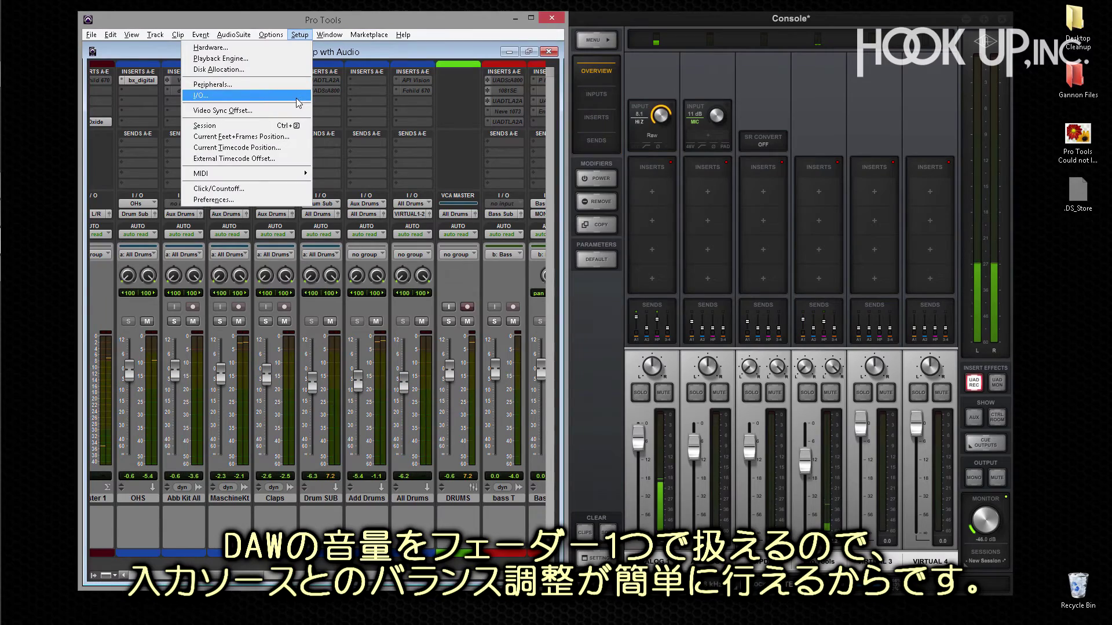
left_click(298, 96)
left_click(409, 97)
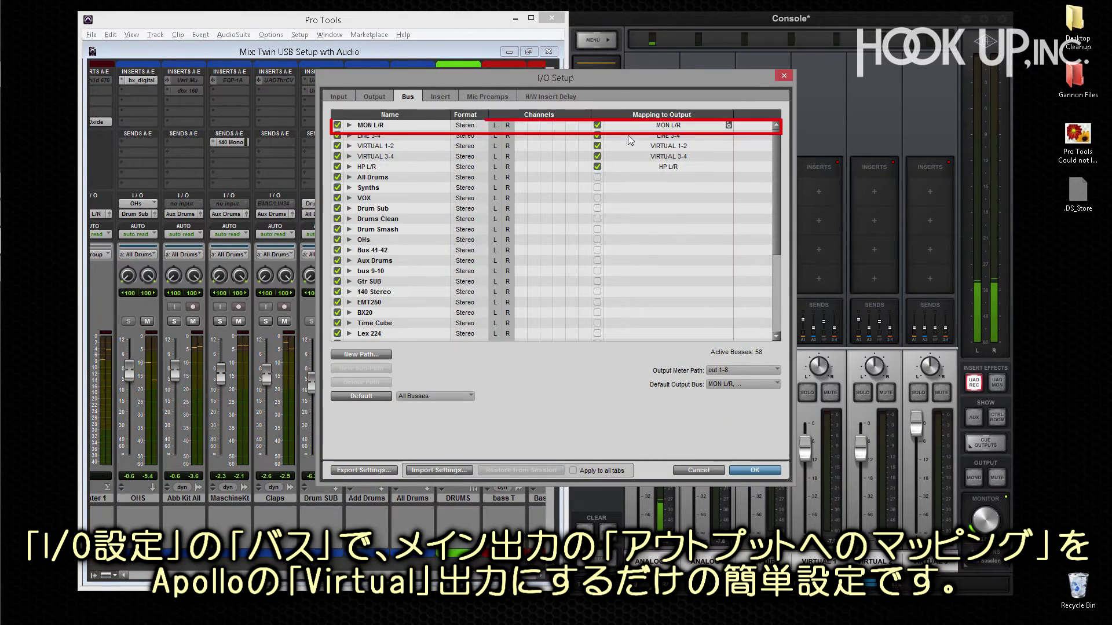
left_click(635, 127)
left_click(649, 152)
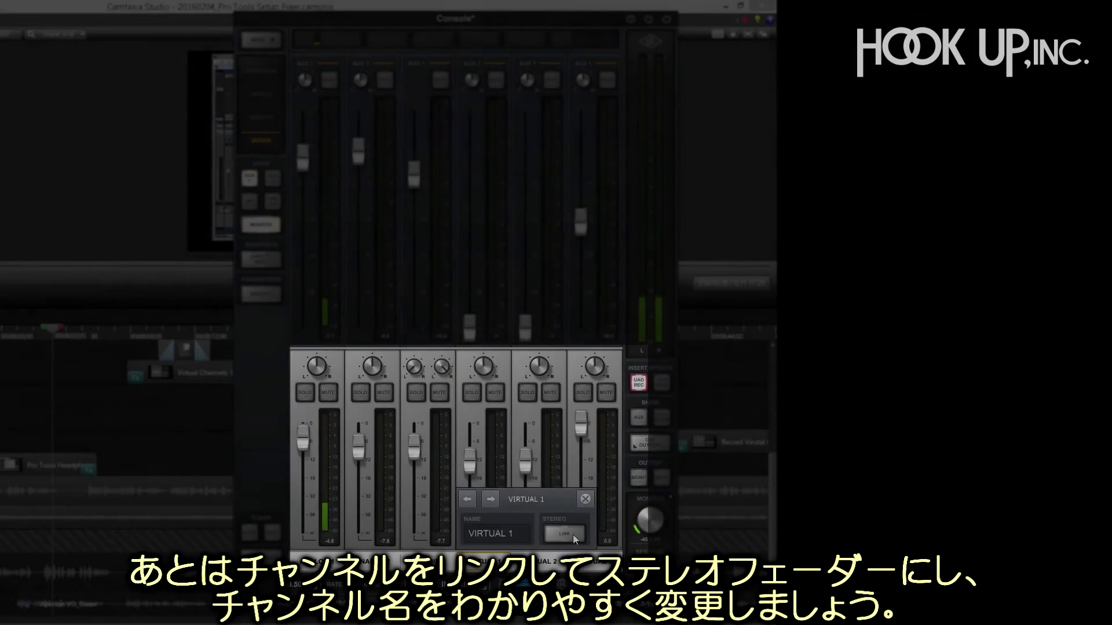
Link the VIRTUAL 1 channel in the Console as a stereo pair and rename it Pro Tools.
left_click(565, 533)
left_click(522, 534)
type("Pro Tools")
key("Return")
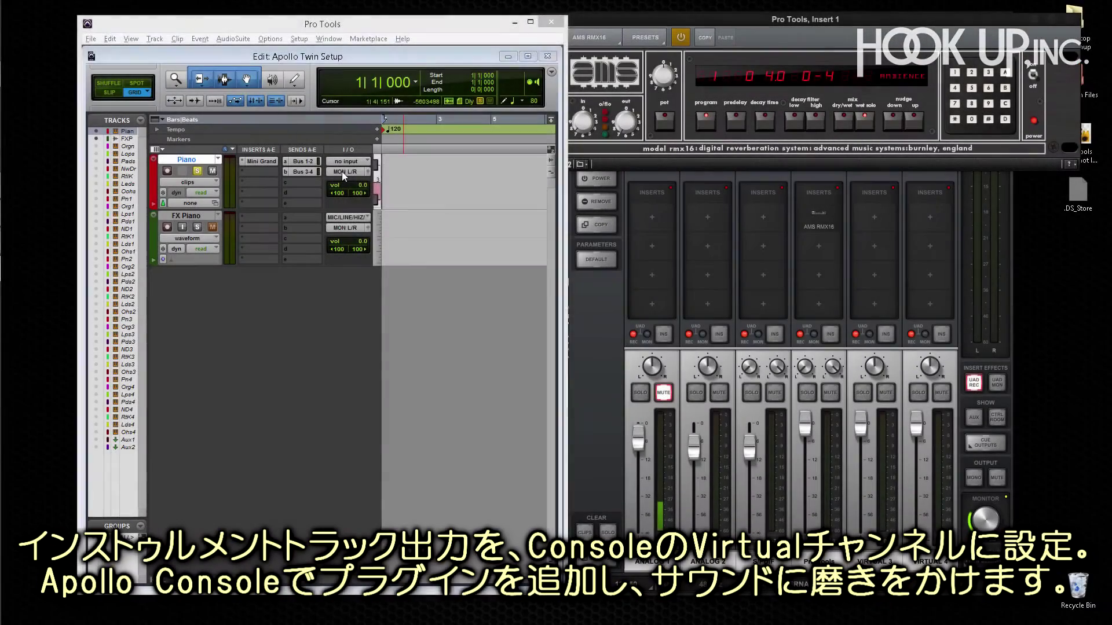
Set the Piano track's output to VIRTUAL 1-2 and the FX Piano track's input to VIRTUAL 1-2 (Stereo).
left_click(341, 171)
mouse_move(371, 190)
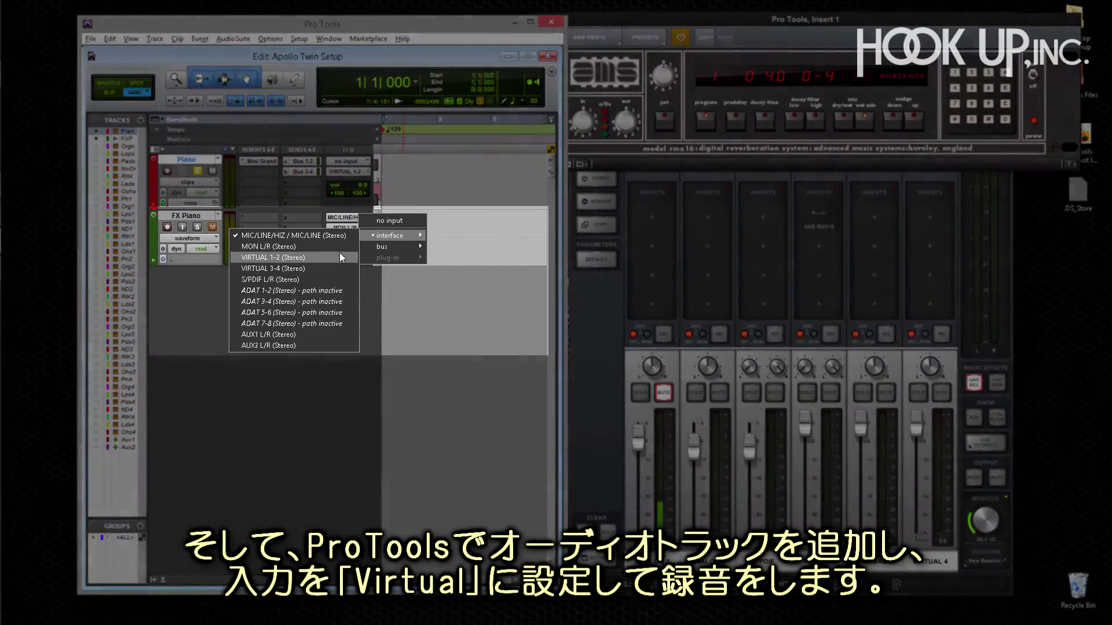
left_click(340, 256)
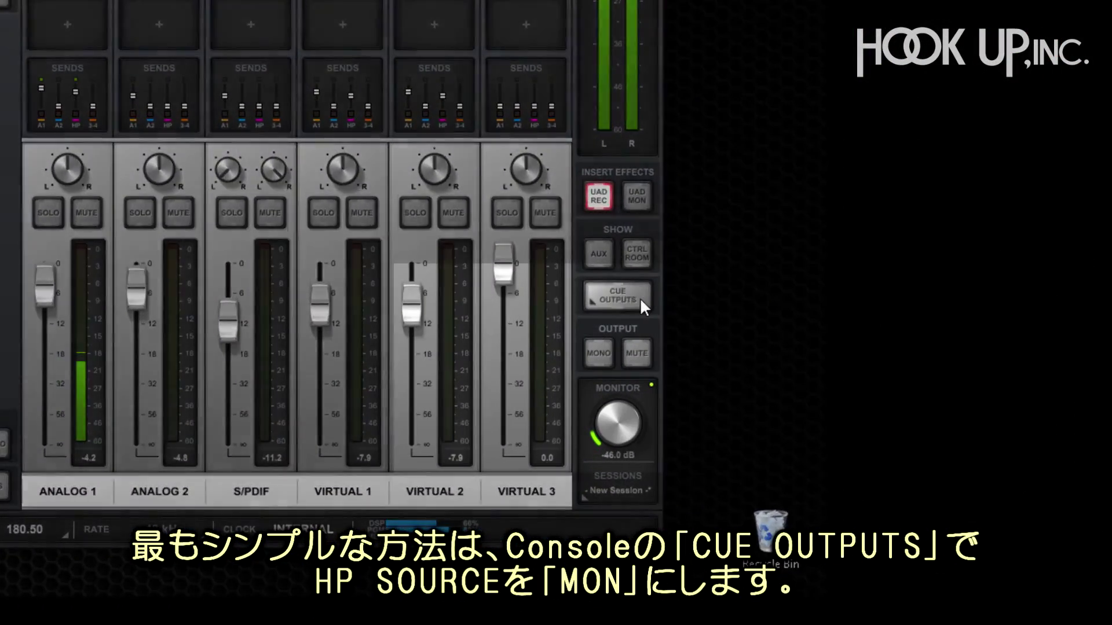
Set the HP source to MON in the Console's cue outputs.
left_click(997, 443)
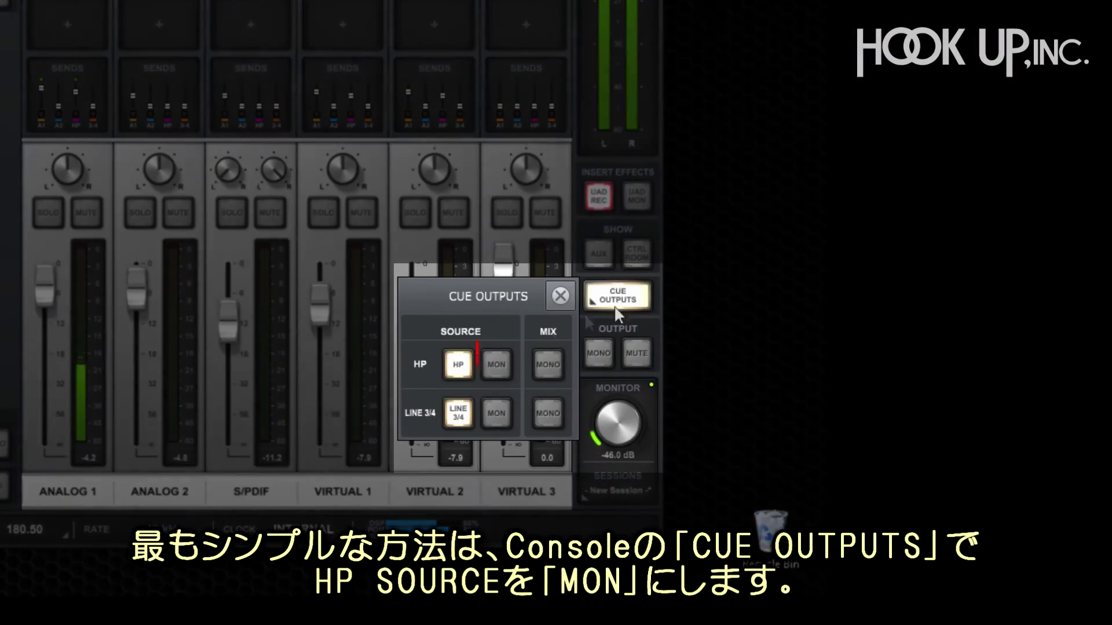
left_click(498, 365)
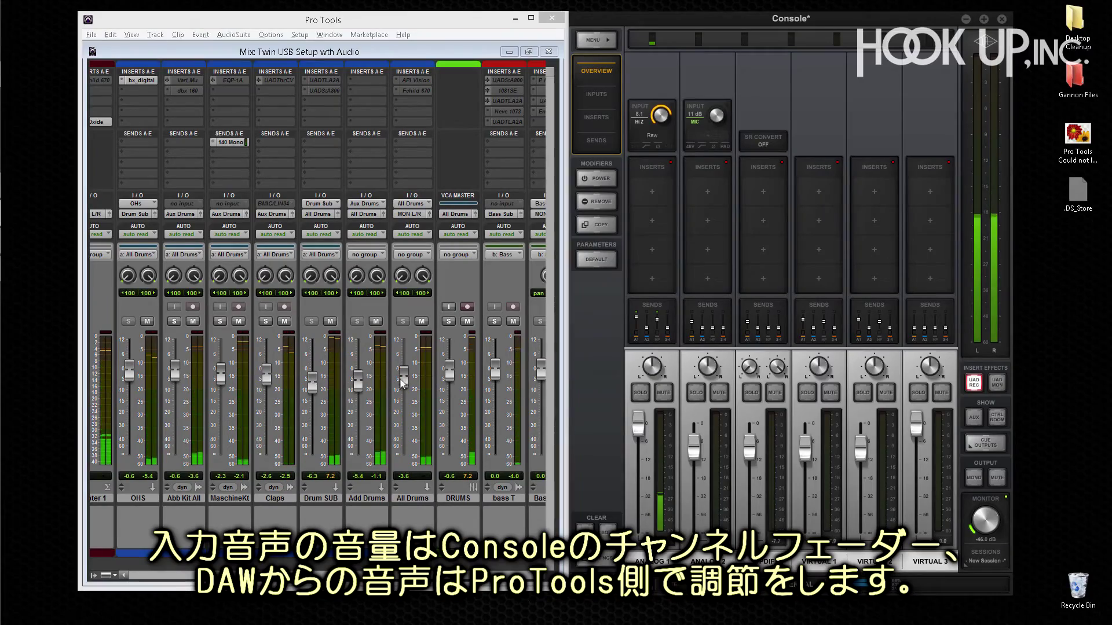
Lower the All Drums fader in Pro Tools, the Console's Pro Tools channel to about -4.1 dB, and the Console's input channel faders.
left_click_drag(403, 376, 402, 389)
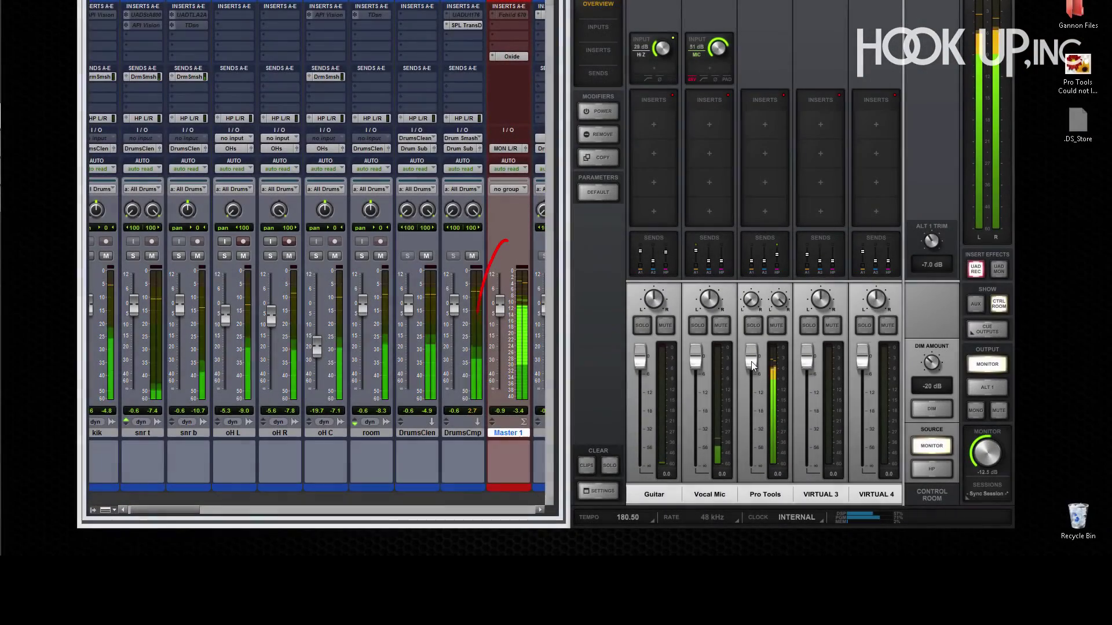
left_click_drag(750, 361, 749, 371)
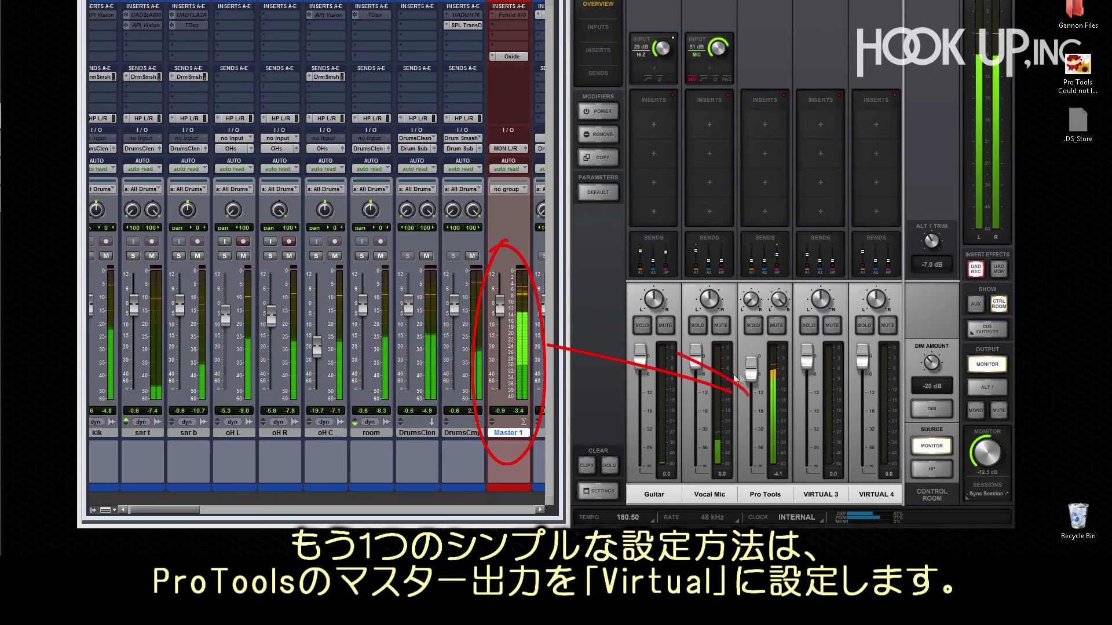
left_click_drag(696, 351, 639, 380)
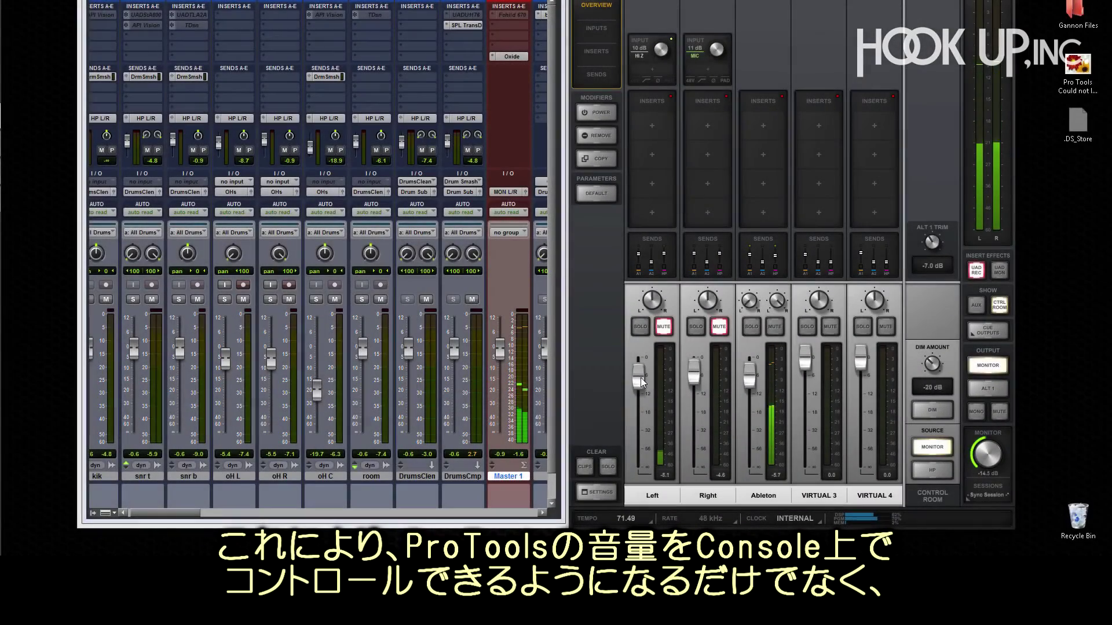
Set the HP cue source to HP and lower the S/PDIF and ANALOG 1 levels in the Console's AUX 1 send mix.
left_click(600, 75)
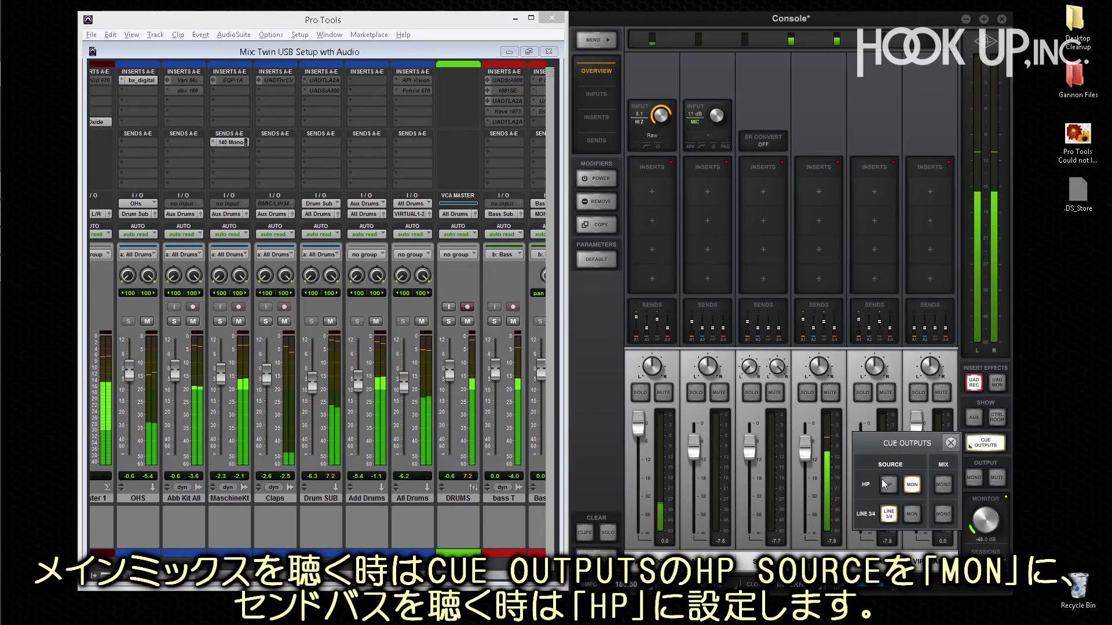
left_click(886, 484)
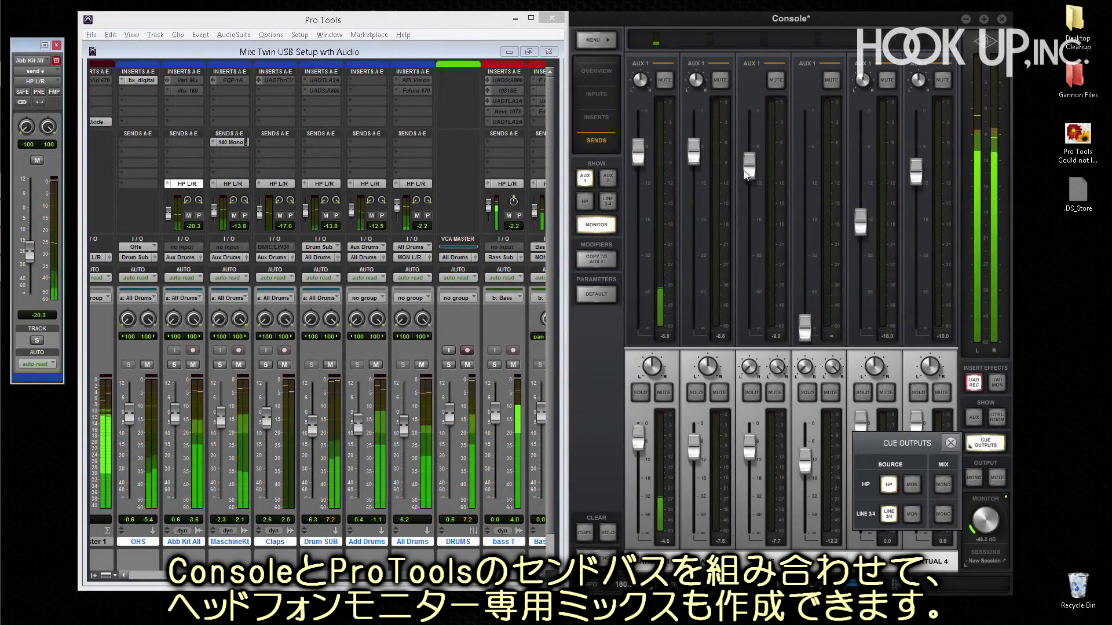
left_click_drag(744, 176, 738, 187)
left_click_drag(632, 144, 648, 165)
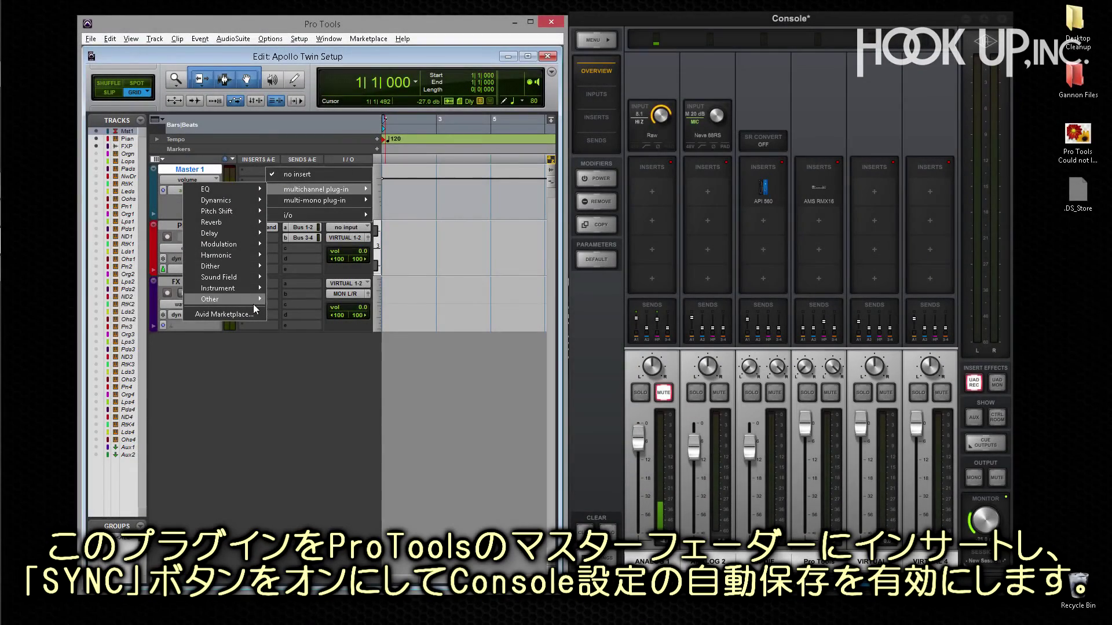
Insert the Console Recall plug-in on the Master 1 track and enable its SYNC option.
mouse_move(232, 299)
left_click(169, 300)
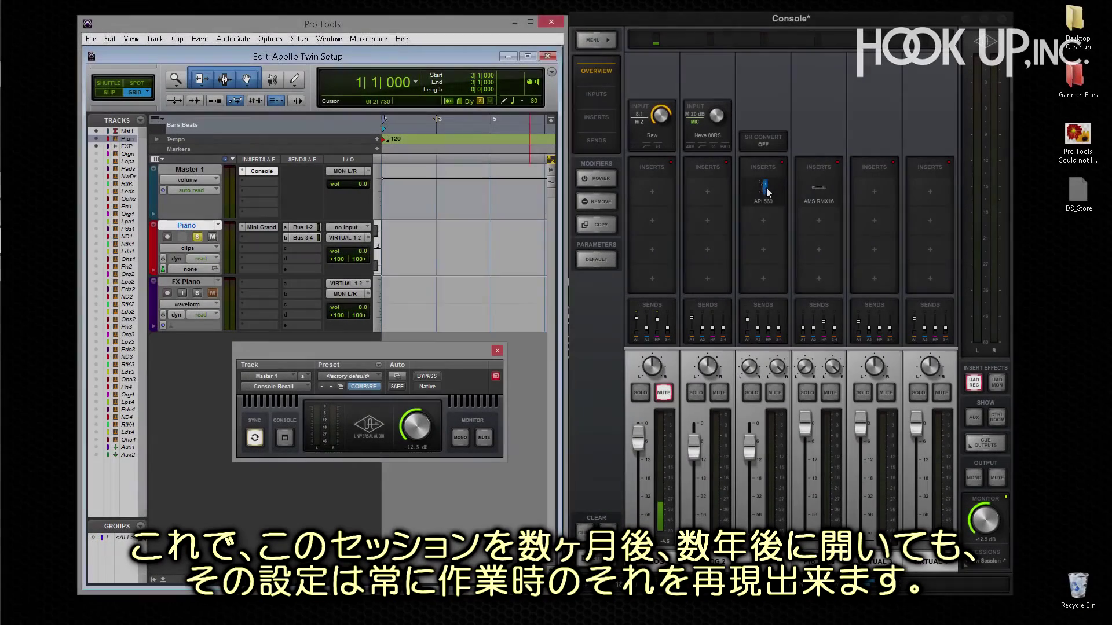
Open the API 560 on the S/PDIF channel and the Neve 88RS Unison preamp on ANALOG 1, and reposition the Neve window.
left_click(765, 191)
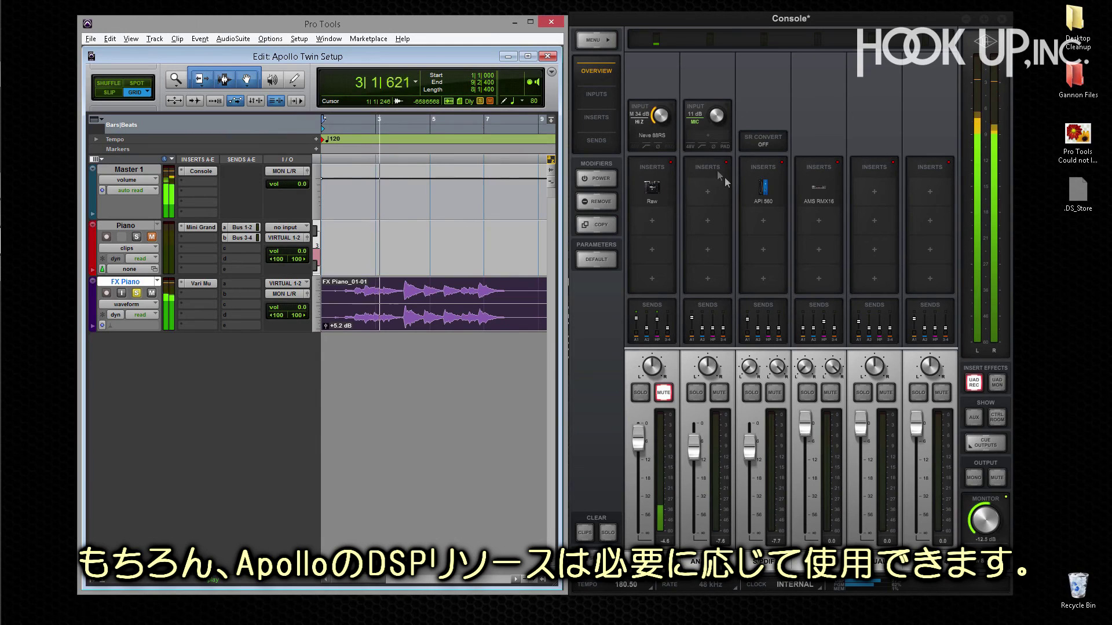
left_click(764, 190)
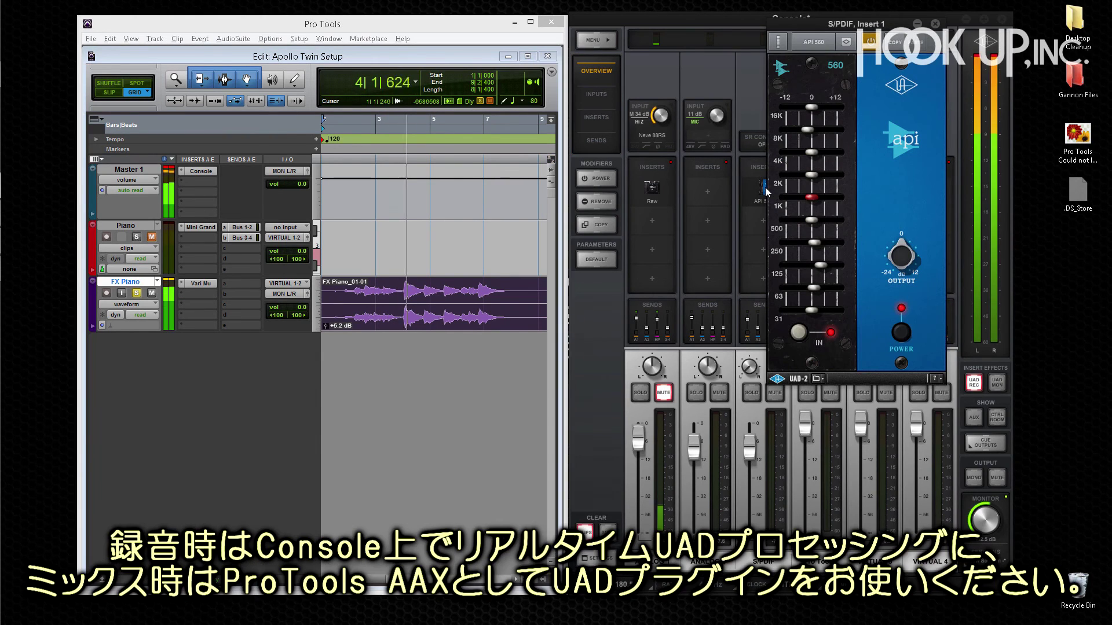
left_click(664, 138)
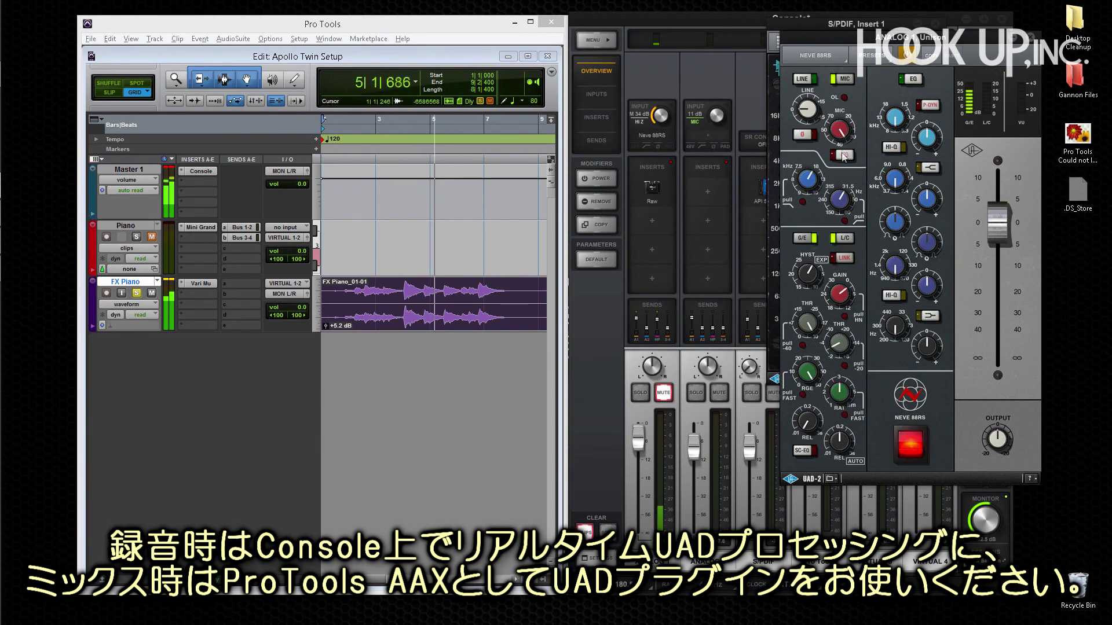
left_click_drag(859, 31, 855, 49)
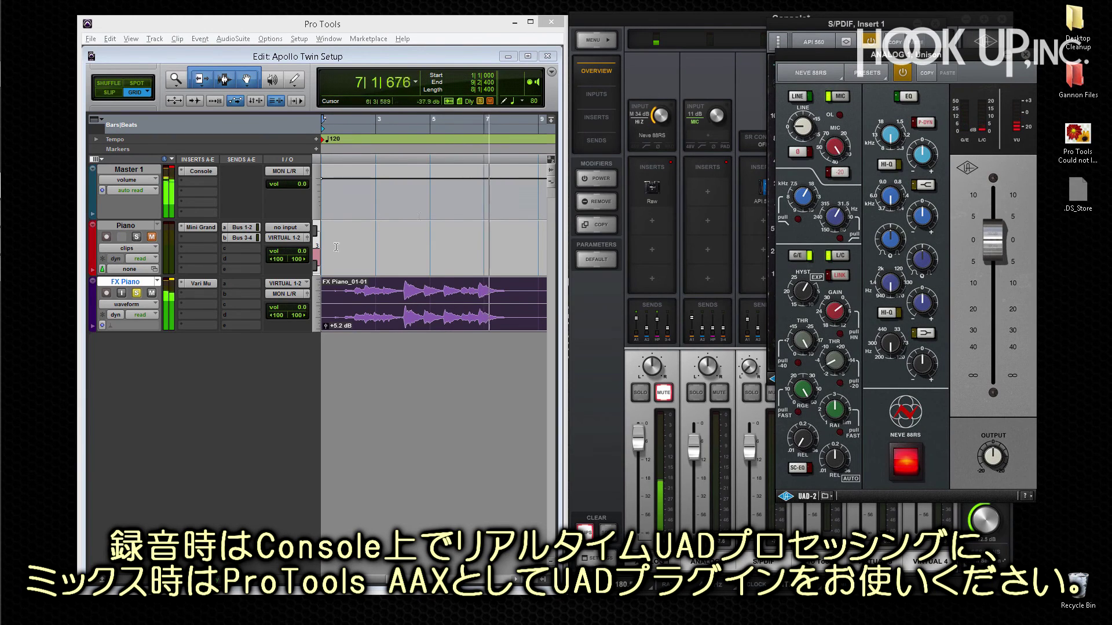
Open the UAD Manley Variable Mu on the FX Piano track and move the Neve 88RS window clear of the API 560.
left_click(169, 285)
left_click(208, 282)
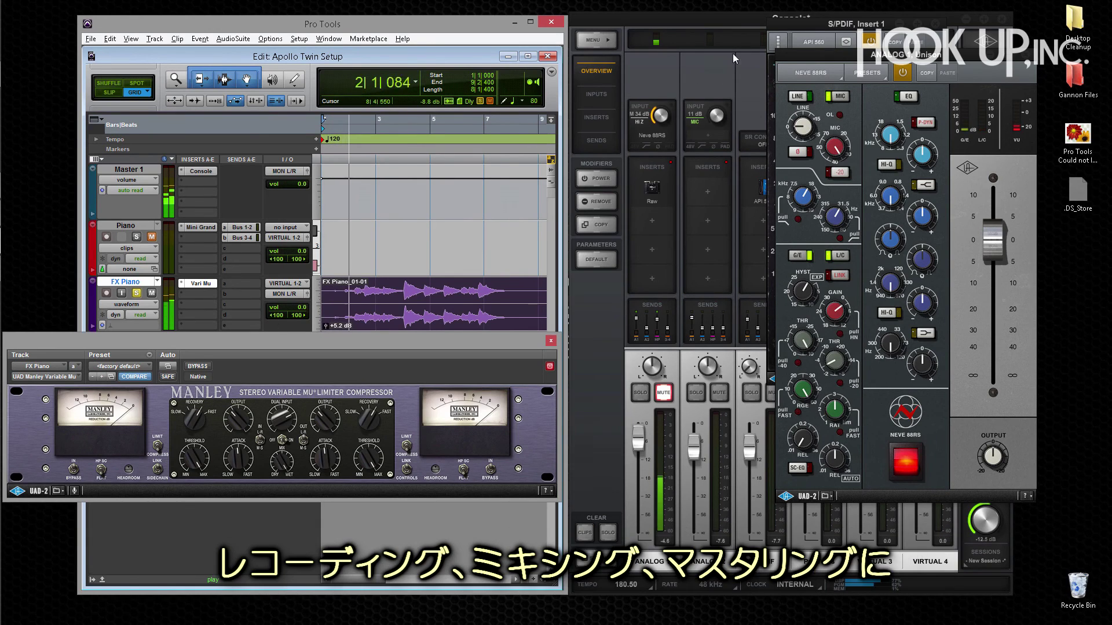
left_click_drag(801, 57, 725, 89)
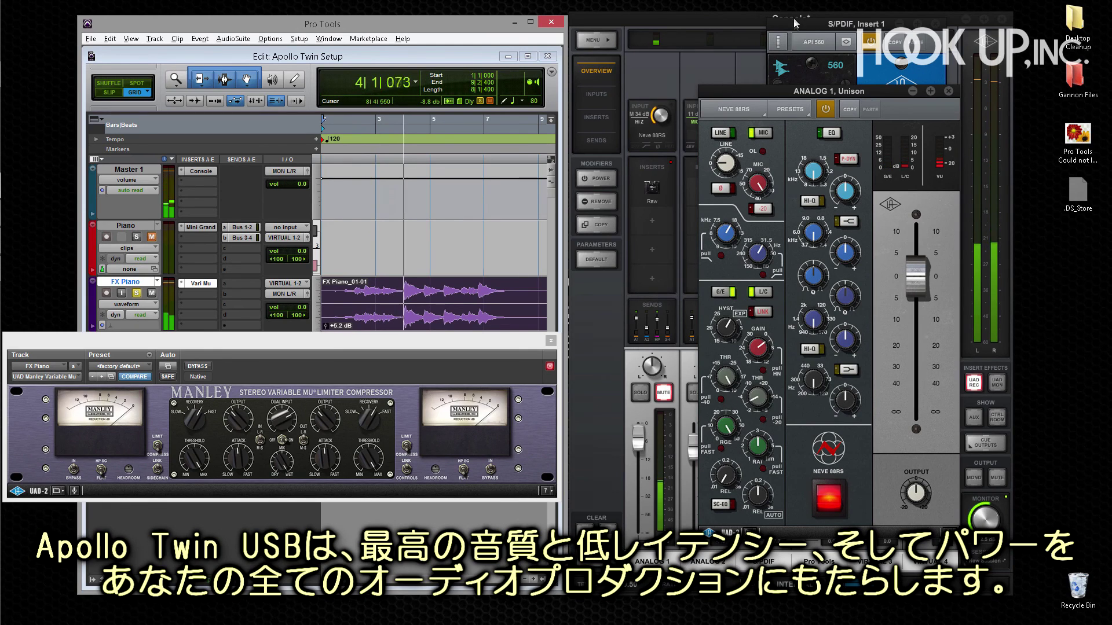
Bring the API 560 equalizer to the front, cut its 4K band slightly and boost its 2K band.
left_click(792, 59)
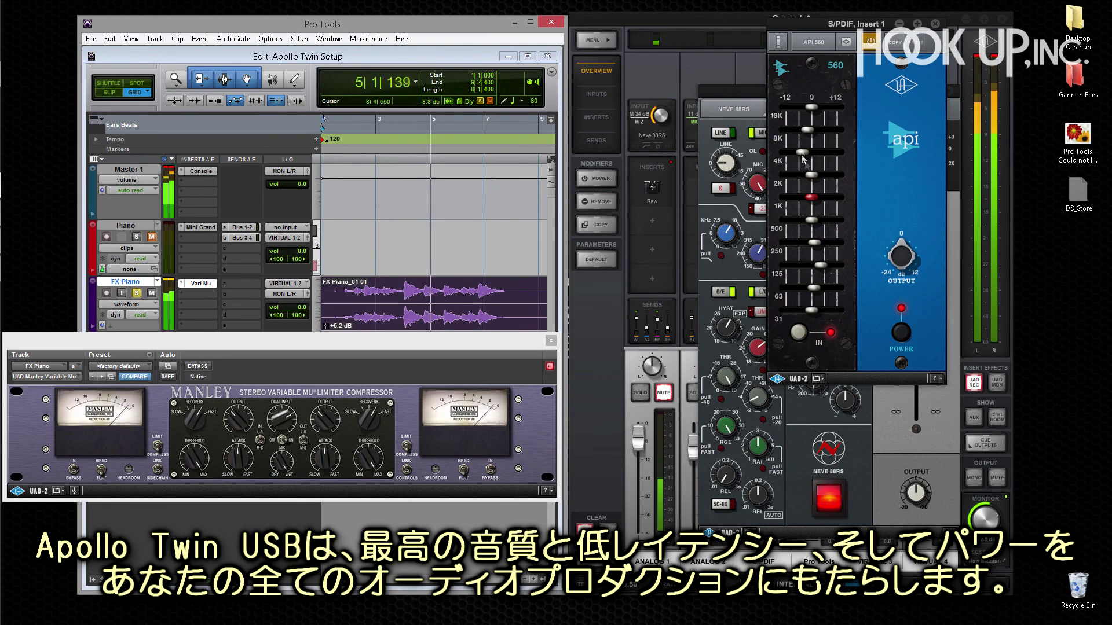
left_click(817, 175)
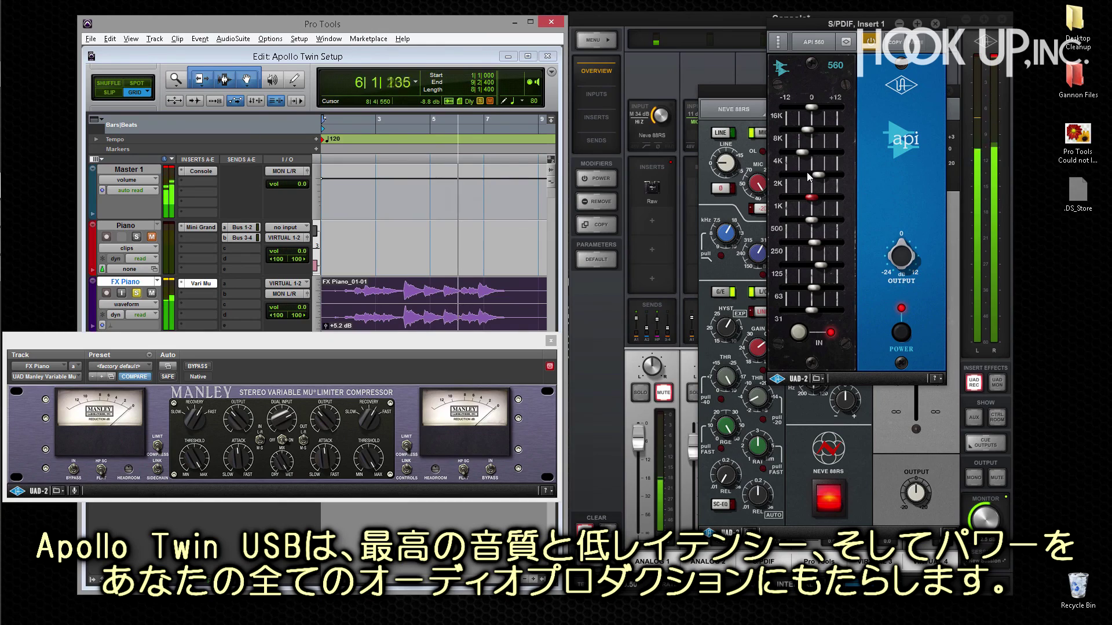